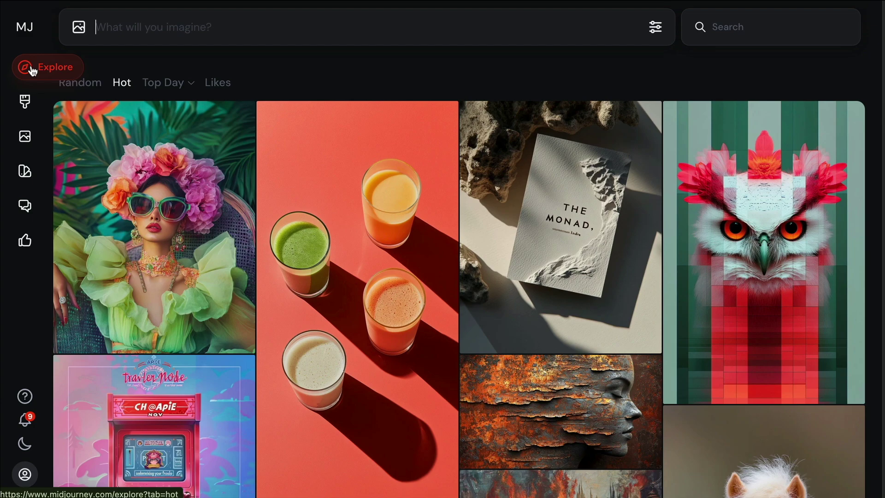
- Browse the Hot community images and open the leaping French Bulldog picture to examine its prompt and parameters
{"action": "left_click", "coordinate": [29, 105]}
{"action": "left_click", "coordinate": [26, 138]}
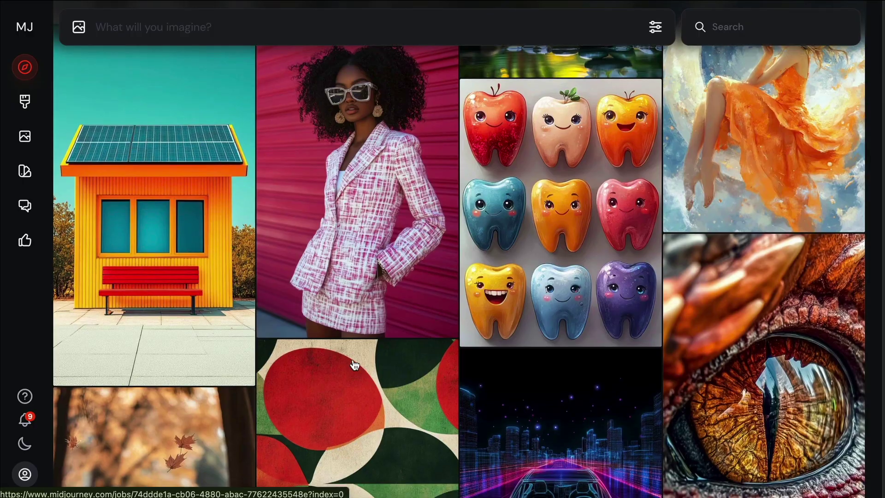
{"action": "scroll", "coordinate": [355, 365], "scroll_direction": "down", "scroll_amount": 10}
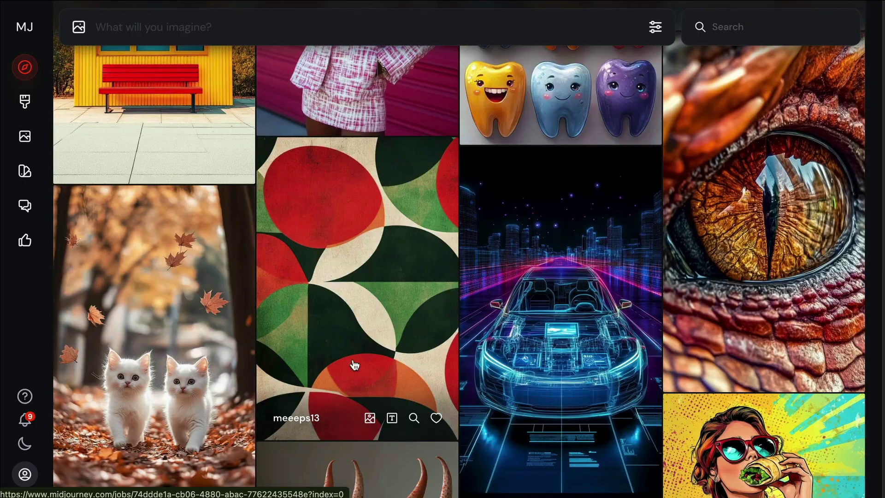
{"action": "scroll", "coordinate": [355, 365], "scroll_direction": "down", "scroll_amount": 8}
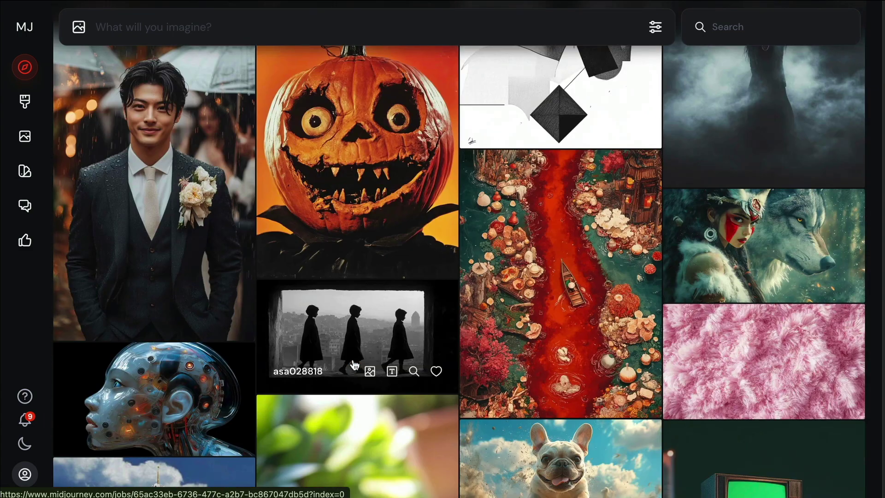
{"action": "scroll", "coordinate": [354, 365], "scroll_direction": "down", "scroll_amount": 4}
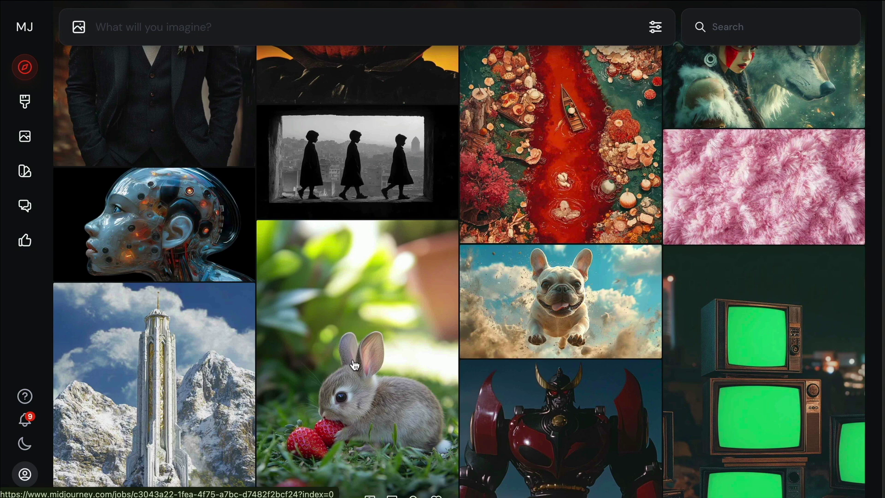
{"action": "scroll", "coordinate": [354, 365], "scroll_direction": "down", "scroll_amount": 4}
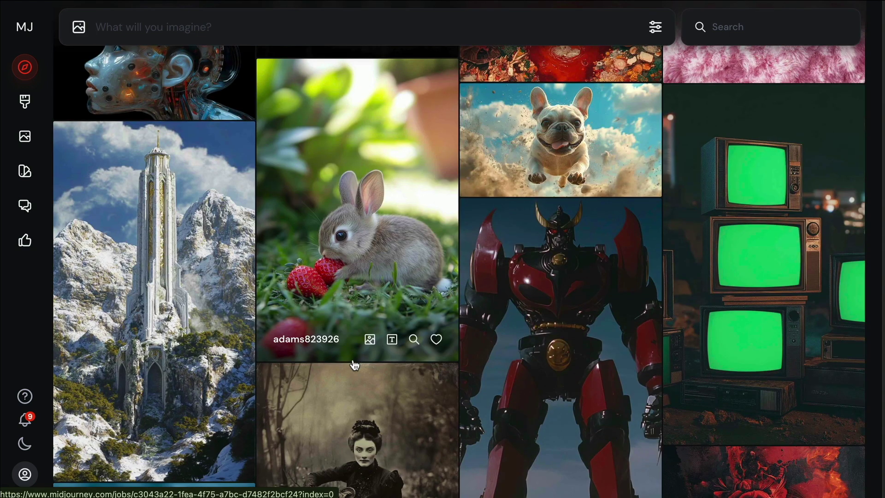
{"action": "scroll", "coordinate": [354, 365], "scroll_direction": "up", "scroll_amount": 2}
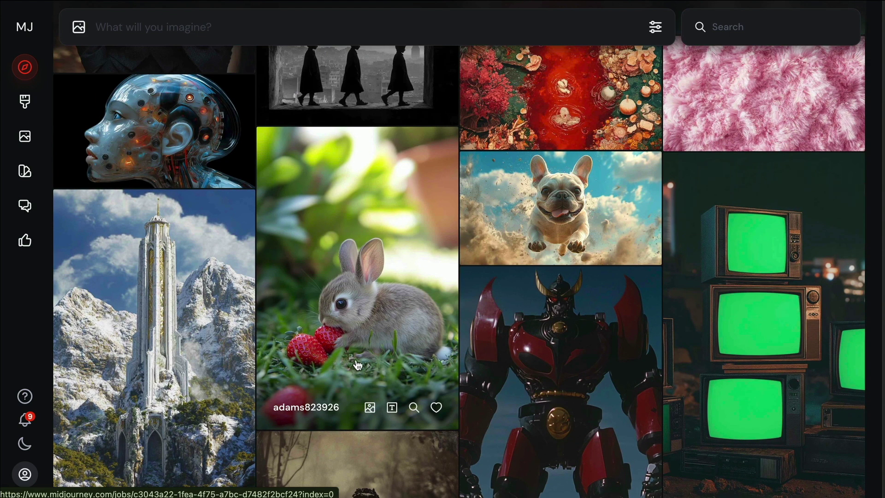
{"action": "left_click", "coordinate": [586, 224]}
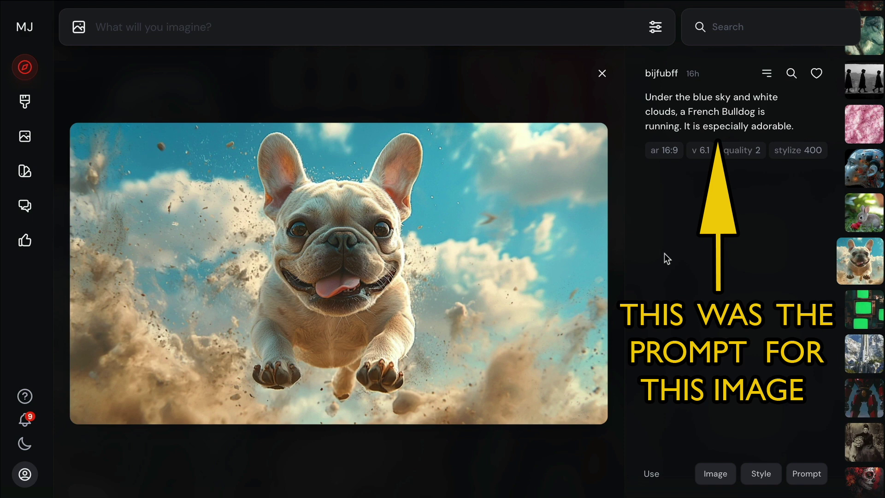
{"action": "left_click", "coordinate": [602, 74]}
- Browse further through the Hot community images to examine the range of subjects and visual styles
{"action": "scroll", "coordinate": [553, 334], "scroll_direction": "down", "scroll_amount": 7}
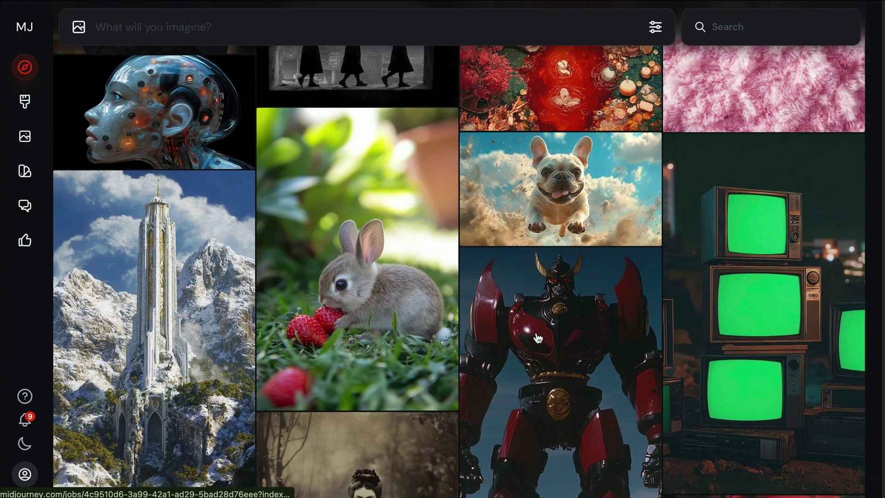
{"action": "scroll", "coordinate": [550, 359], "scroll_direction": "down", "scroll_amount": 10}
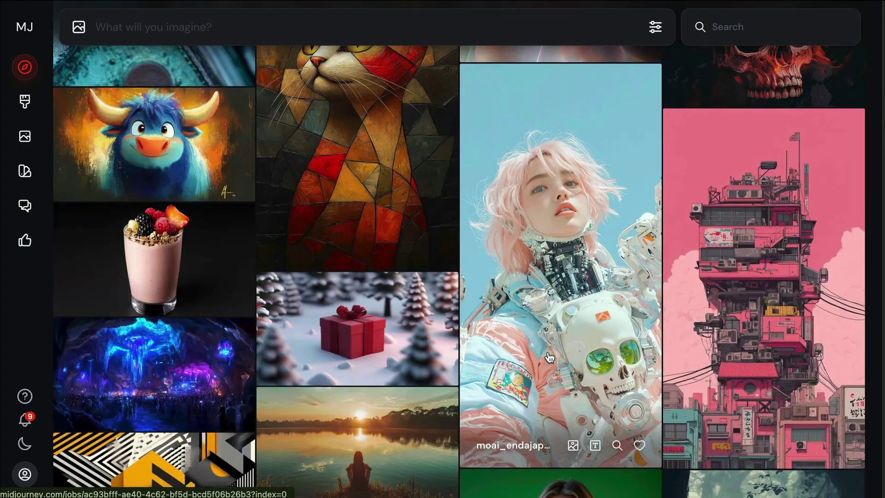
{"action": "scroll", "coordinate": [550, 358], "scroll_direction": "down", "scroll_amount": 7}
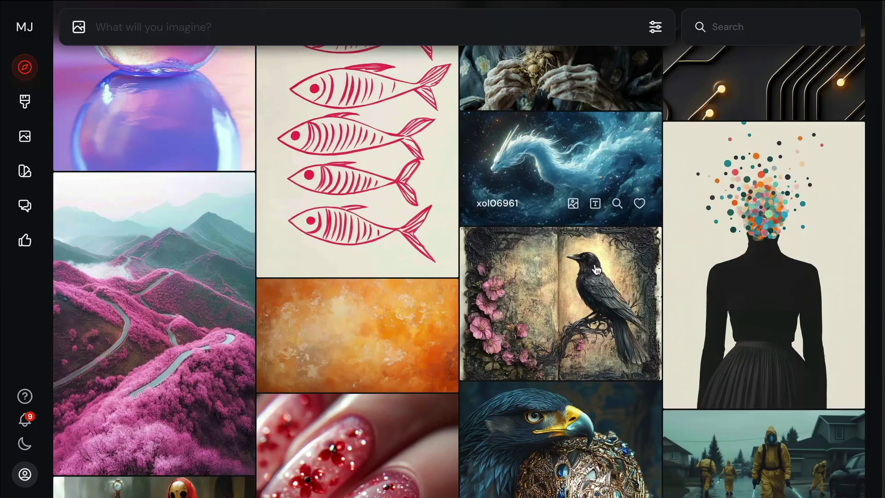
{"action": "scroll", "coordinate": [779, 340], "scroll_direction": "down", "scroll_amount": 3}
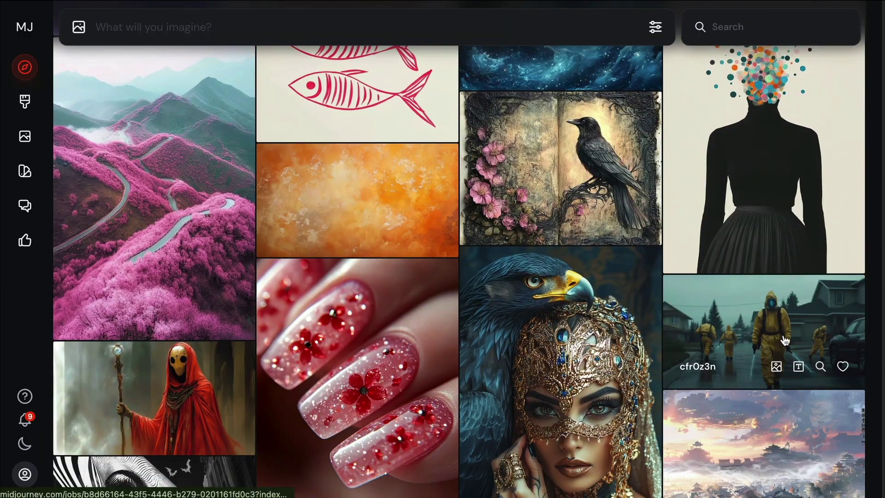
{"action": "scroll", "coordinate": [716, 446], "scroll_direction": "down", "scroll_amount": 8}
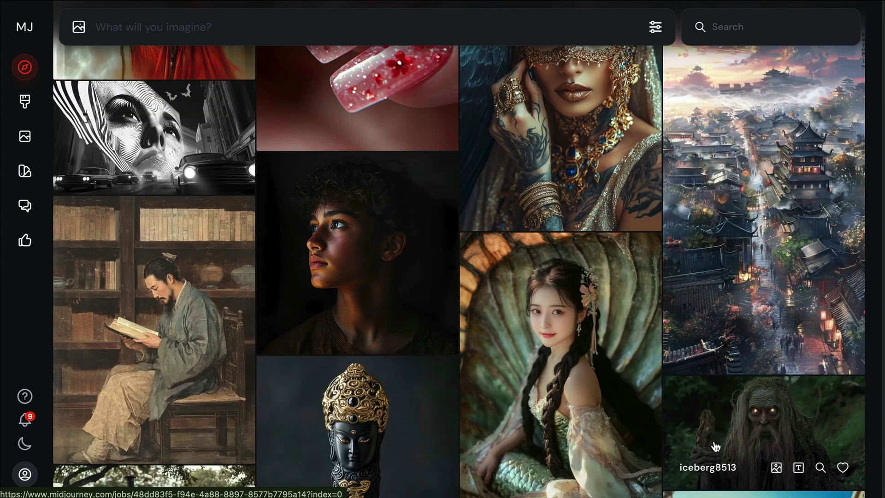
{"action": "scroll", "coordinate": [740, 407], "scroll_direction": "down", "scroll_amount": 3}
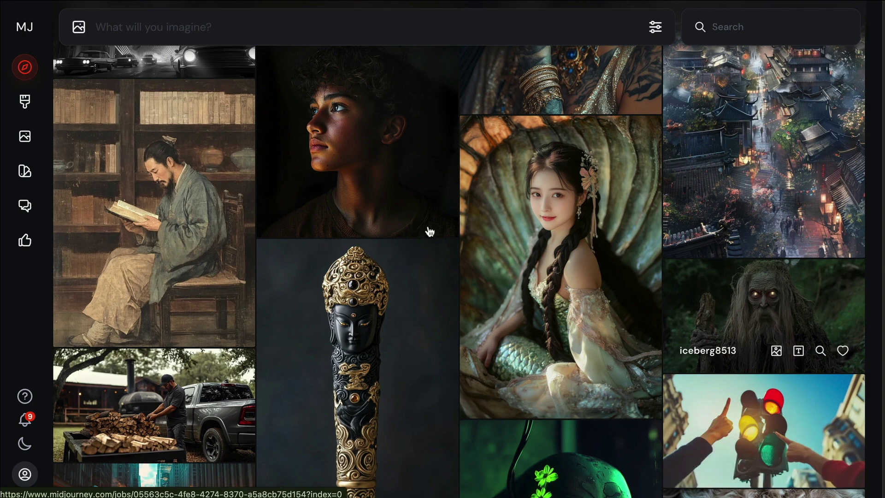
{"action": "left_click", "coordinate": [184, 192]}
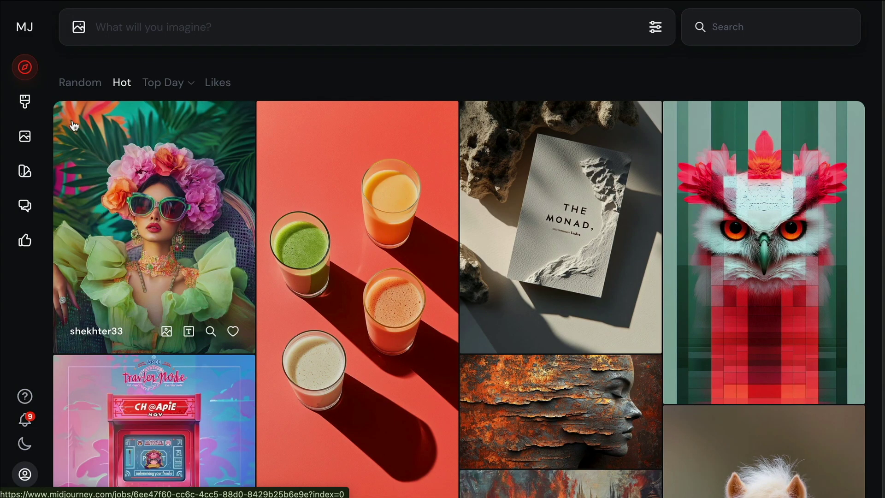
- Examine the prices and features of the Basic, Standard and Pro subscription plans under monthly billing
{"action": "left_click", "coordinate": [26, 104]}
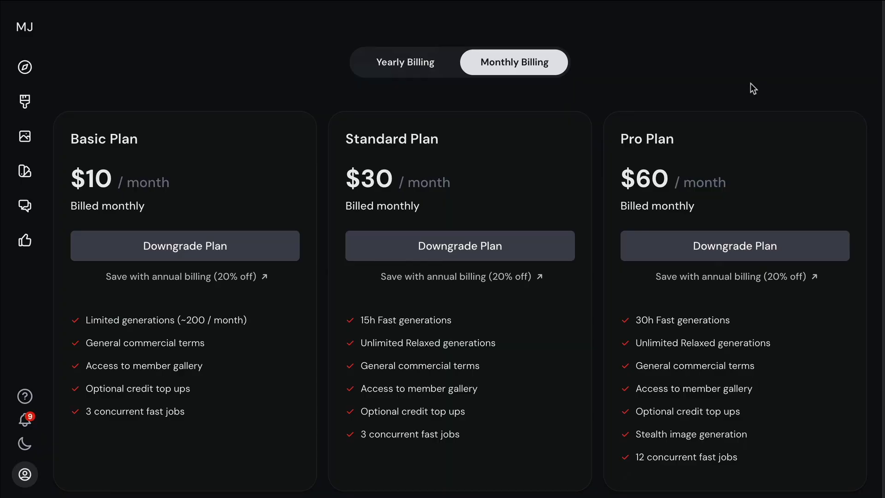
{"action": "scroll", "coordinate": [750, 83], "scroll_direction": "down", "scroll_amount": 1}
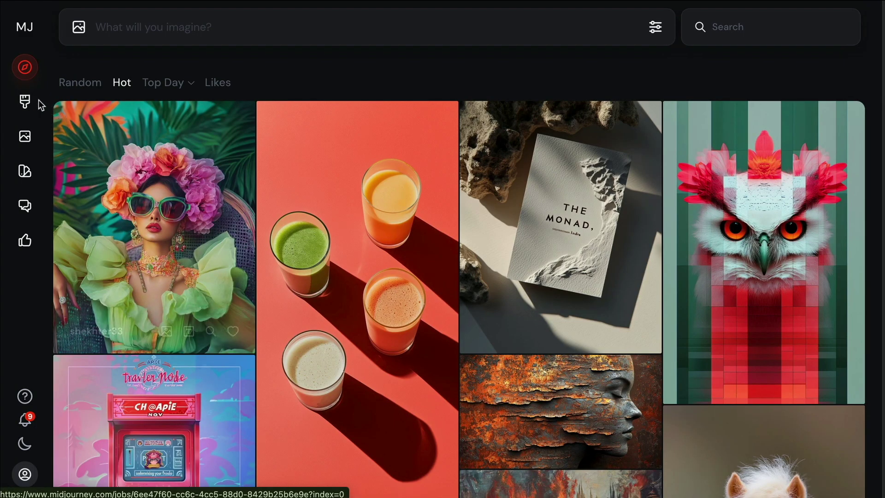
- Generate images from "a small steam engine train going down the tracks, through a small town railway station, with a river in the foreground, early morning light"
{"action": "left_click", "coordinate": [26, 103]}
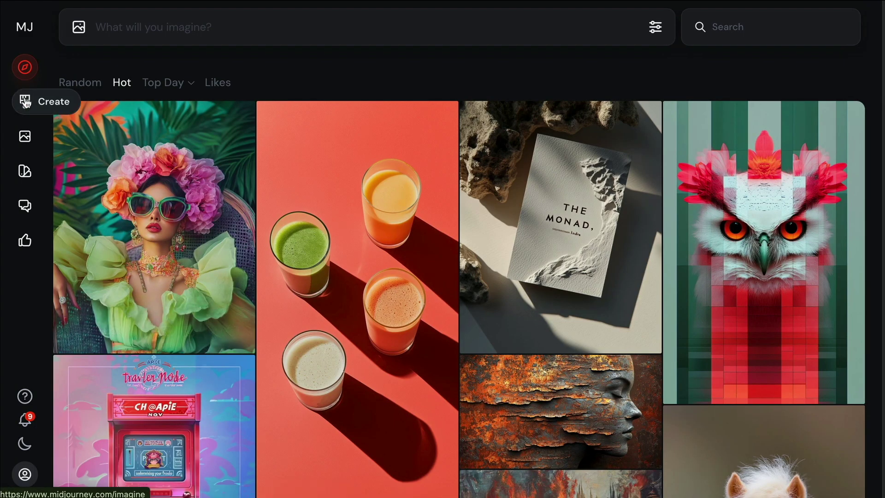
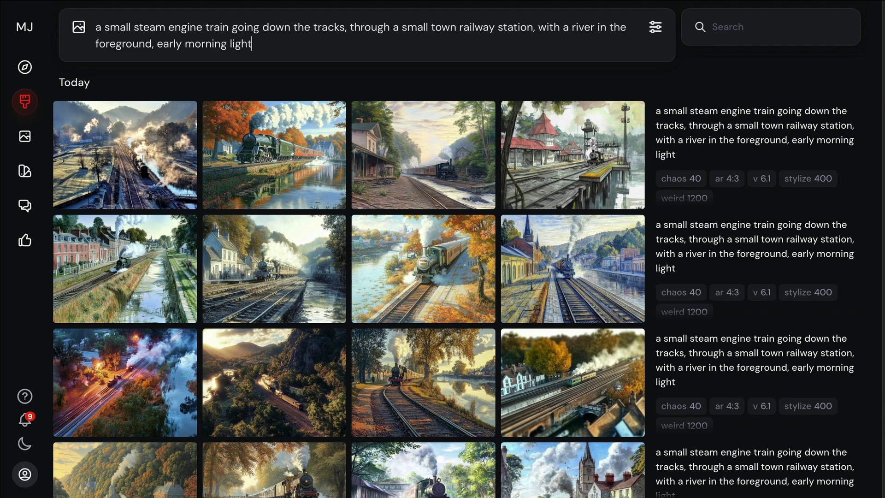
{"action": "key", "text": "Return"}
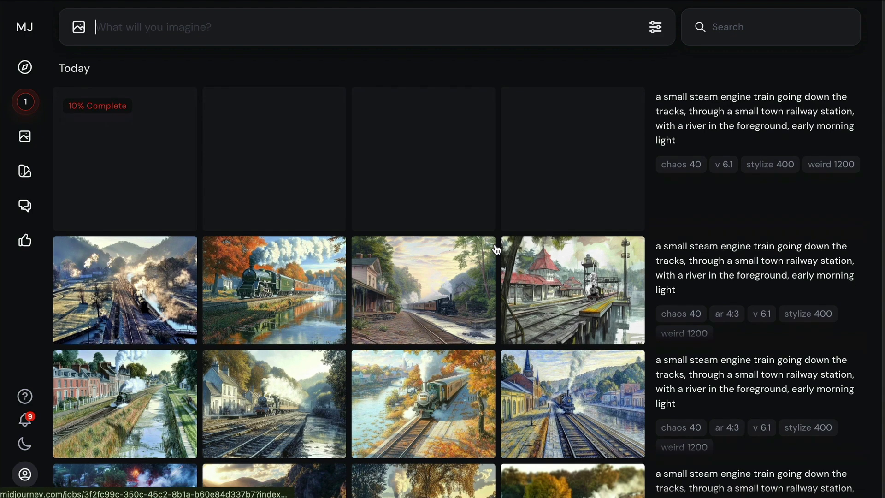
- Enlarge the earlier steam train result with the church tower and examine the other three images in its set
{"action": "scroll", "coordinate": [498, 318], "scroll_direction": "down", "scroll_amount": 2}
{"action": "scroll", "coordinate": [497, 314], "scroll_direction": "down", "scroll_amount": 2}
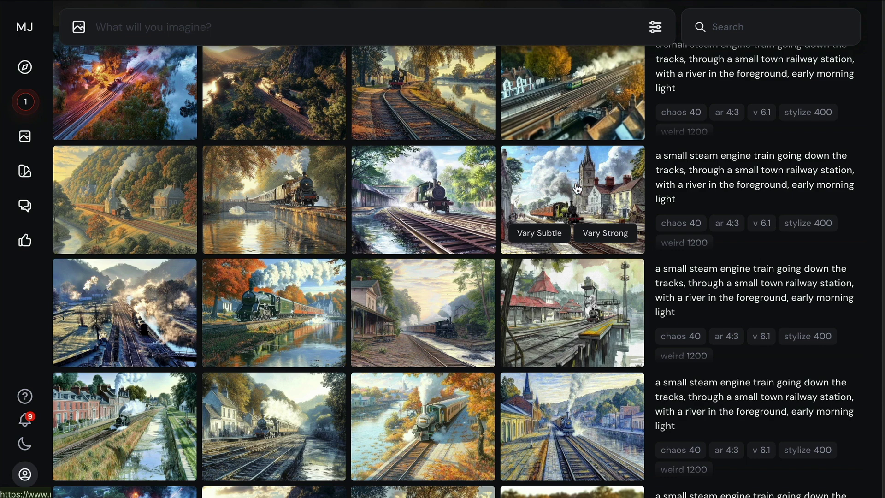
{"action": "left_click", "coordinate": [575, 183]}
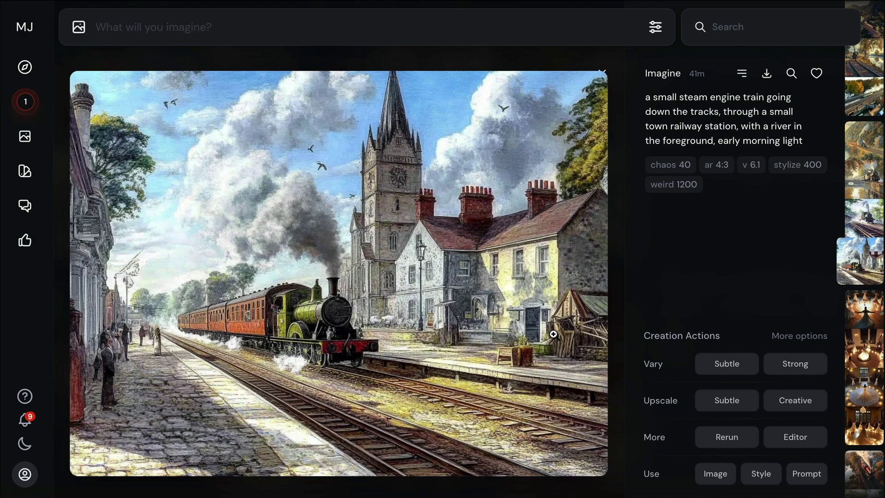
{"action": "key", "text": "Up"}
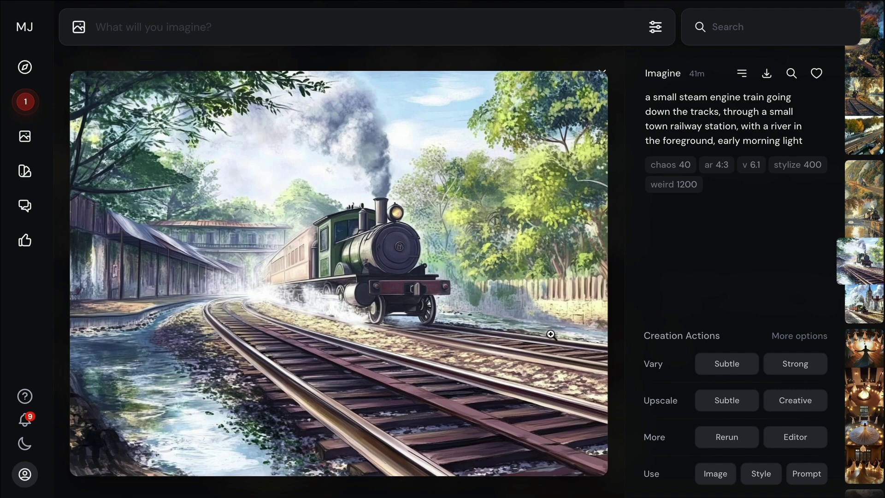
{"action": "key", "text": "Up"}
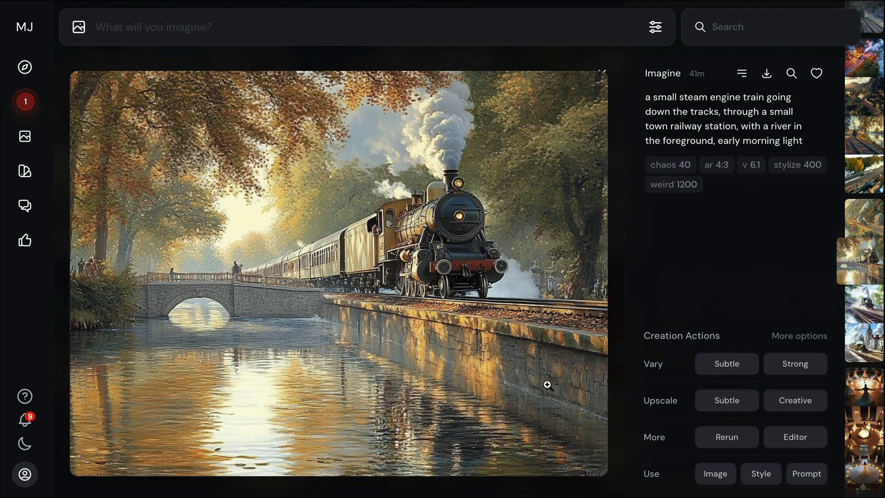
{"action": "key", "text": "Up"}
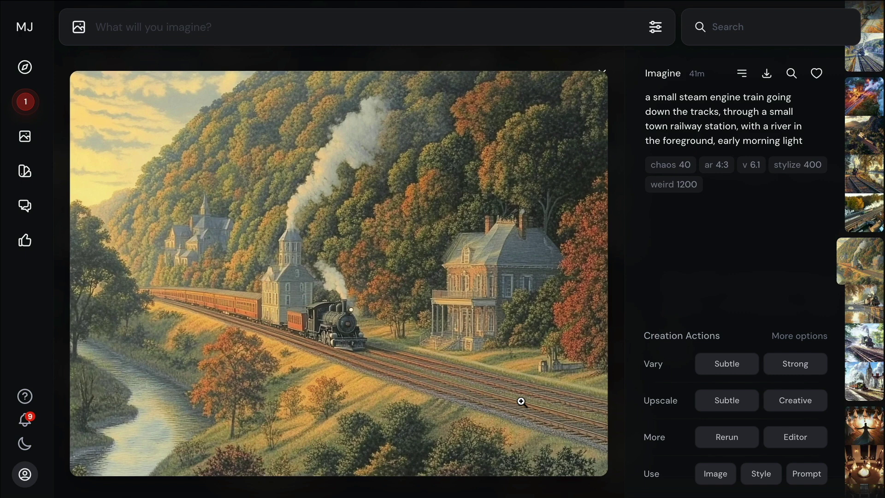
{"action": "key", "text": "Escape"}
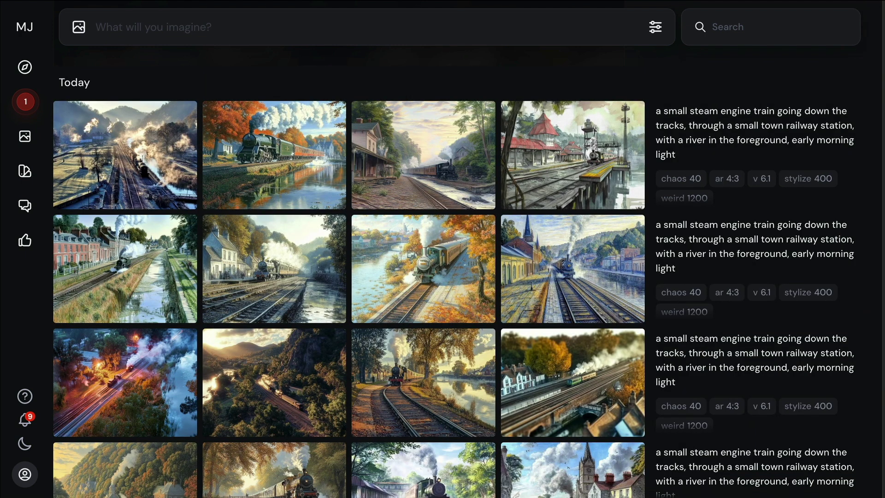
- Reuse the steam engine train prompt with "Nikon photograph" added at the start and generate a new set of images
{"action": "type", "text": "a small steam engine train going down the tracks, through a small town railway station, with a river in the foreground, early morning light"}
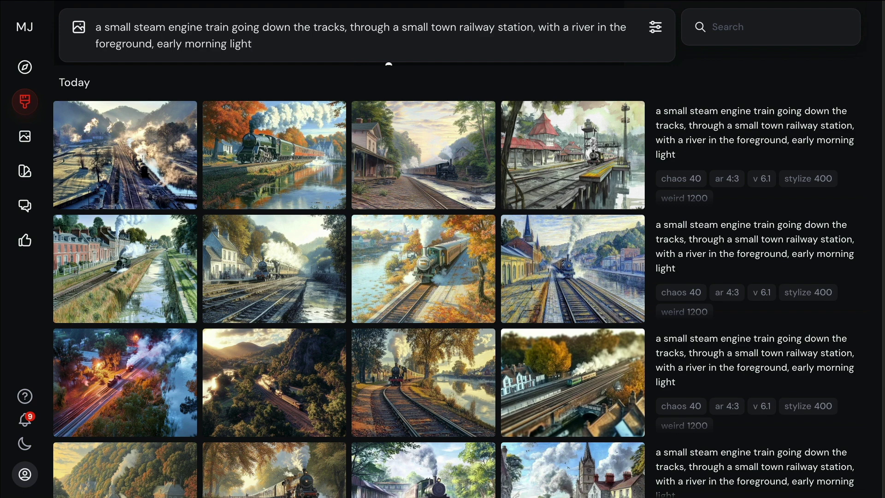
{"action": "type", "text": "Nikon p"}
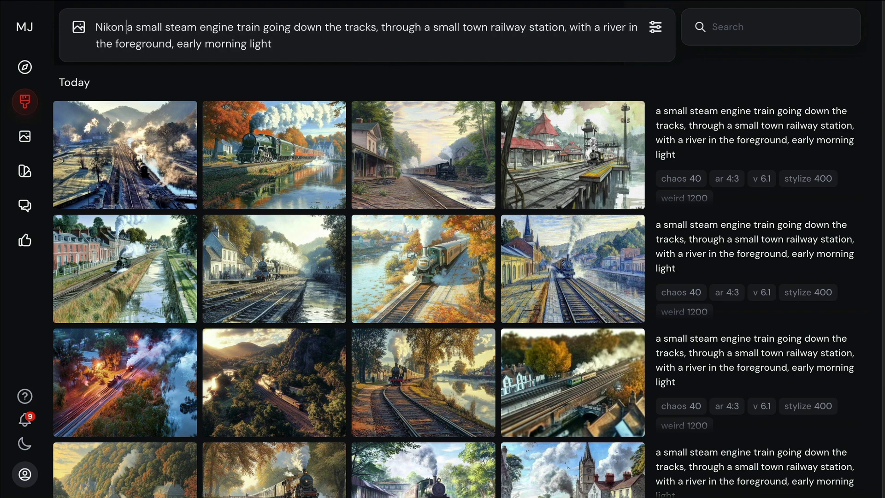
{"action": "type", "text": "hotogra"}
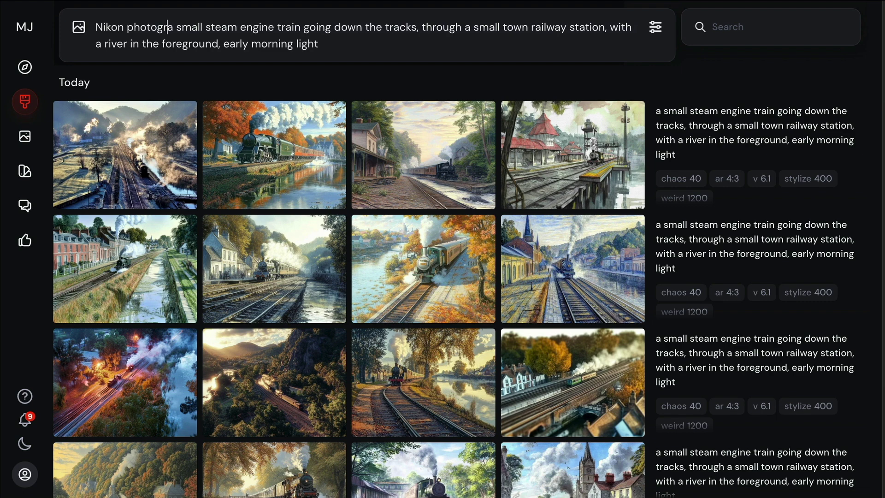
{"action": "type", "text": "ph"}
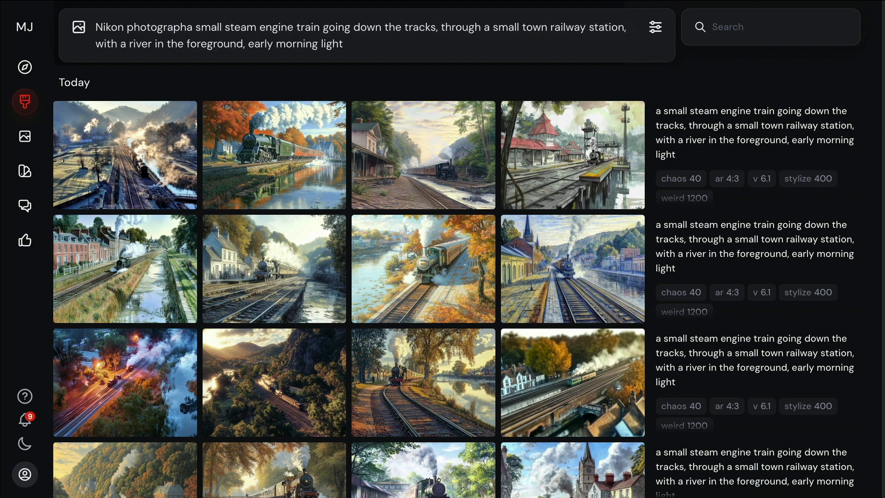
{"action": "key", "text": "Return"}
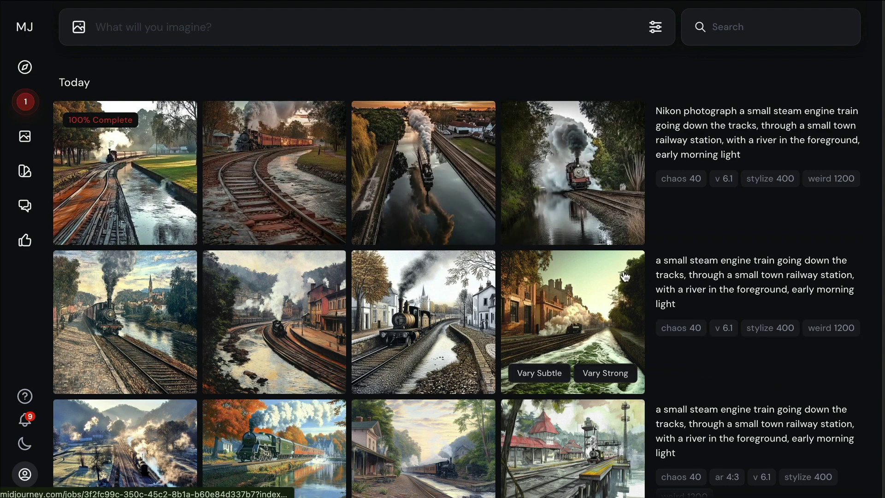
- Enlarge the last Nikon photograph result and examine the images back to the first one in the set
{"action": "left_click", "coordinate": [594, 198]}
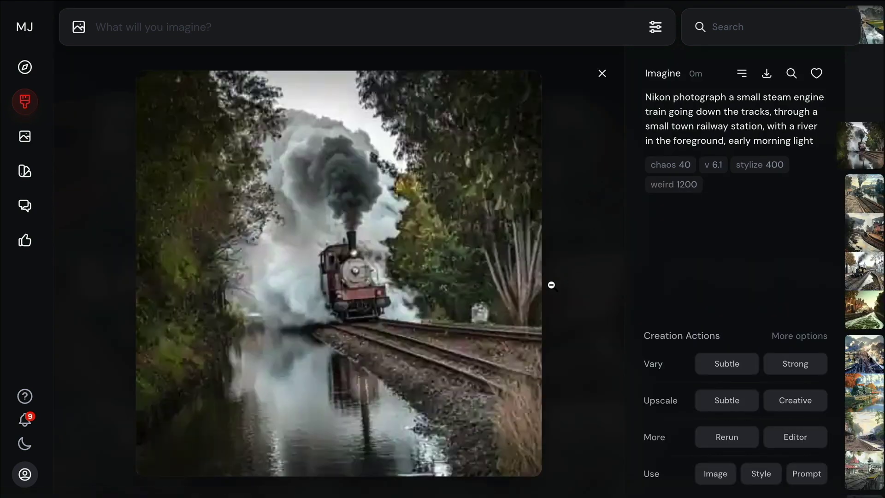
{"action": "key", "text": "Up"}
{"action": "key", "text": "Up"}
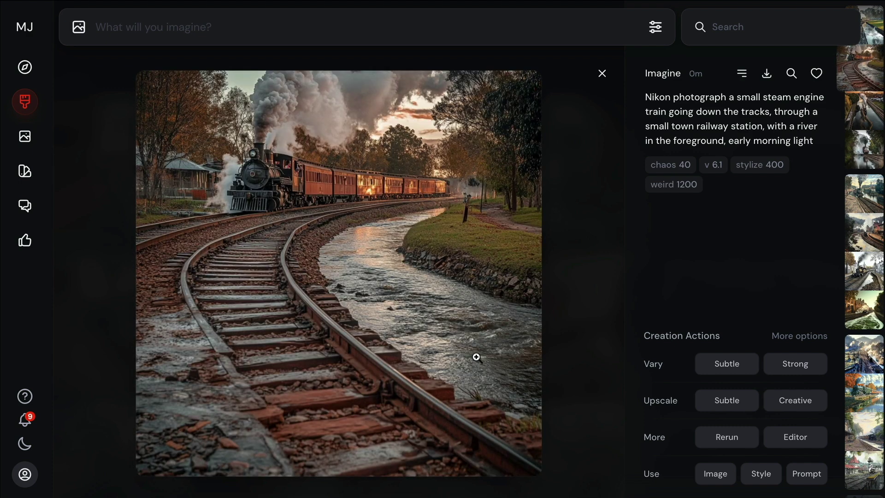
{"action": "key", "text": "Up"}
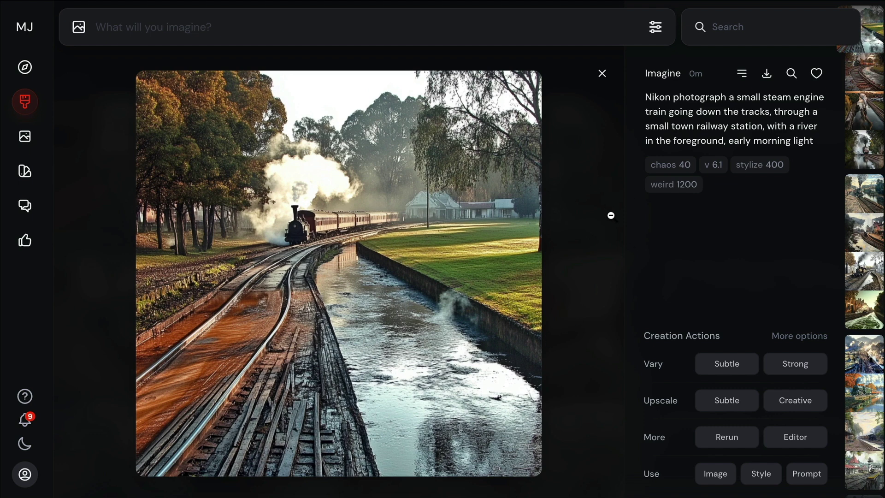
{"action": "left_click", "coordinate": [602, 74]}
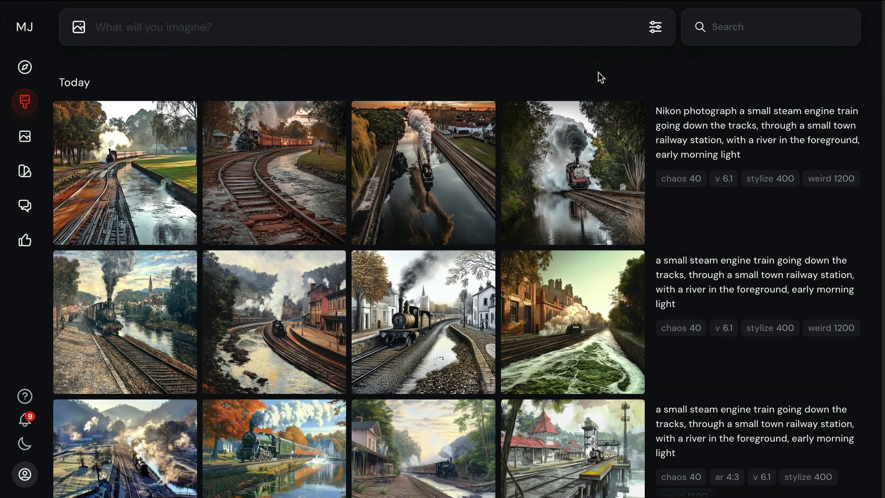
{"action": "left_click_drag", "start_coordinate": [824, 302], "coordinate": [698, 154]}
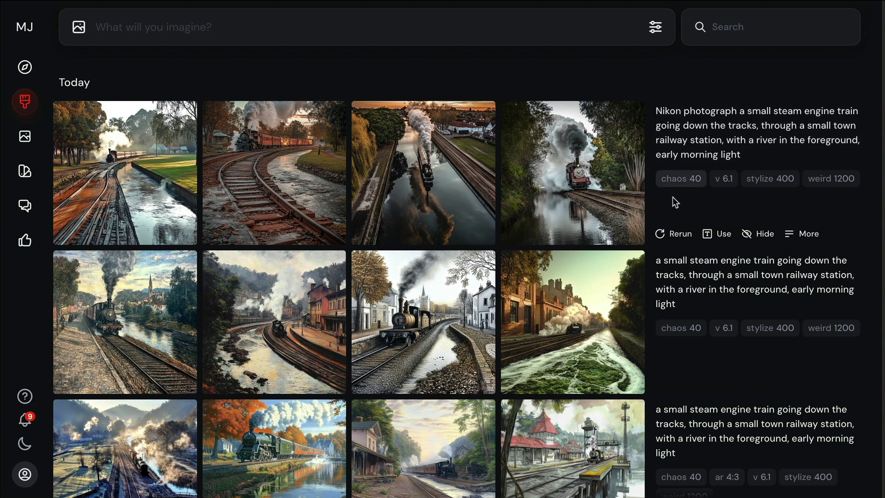
- Rerun the Nikon photograph steam train prompt three times to generate three more sets of images
{"action": "left_click", "coordinate": [675, 235]}
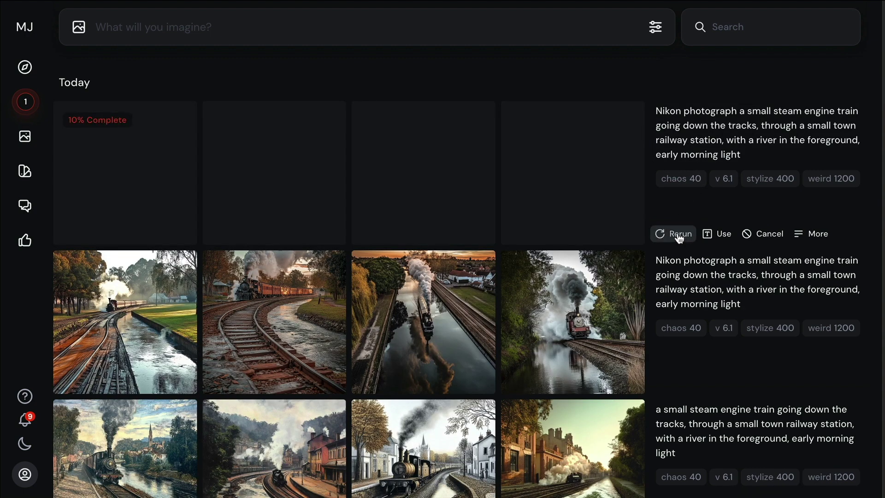
{"action": "left_click", "coordinate": [679, 236]}
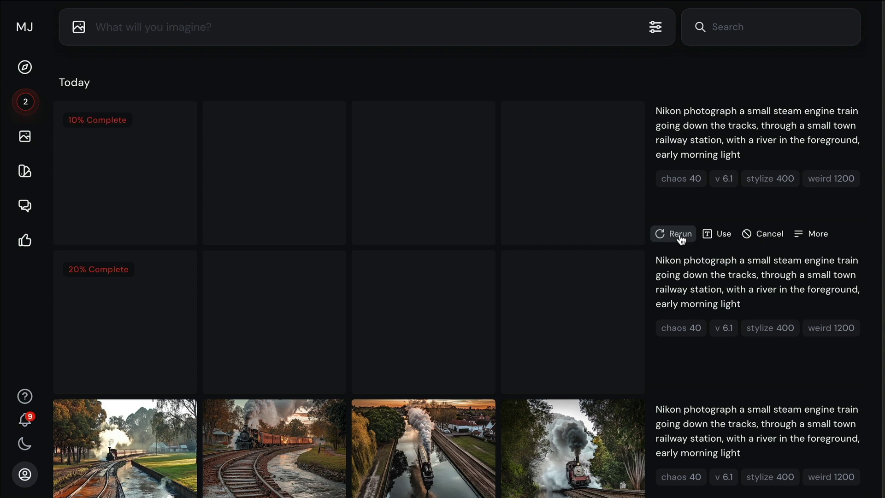
{"action": "left_click", "coordinate": [681, 236]}
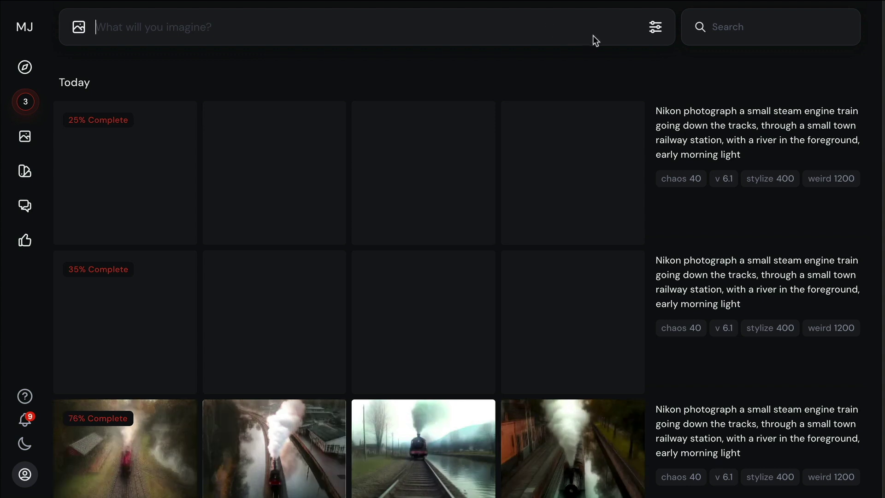
- Open the image generation settings and review the stealth option and the available model versions, keeping version 6.1
{"action": "left_click", "coordinate": [656, 31]}
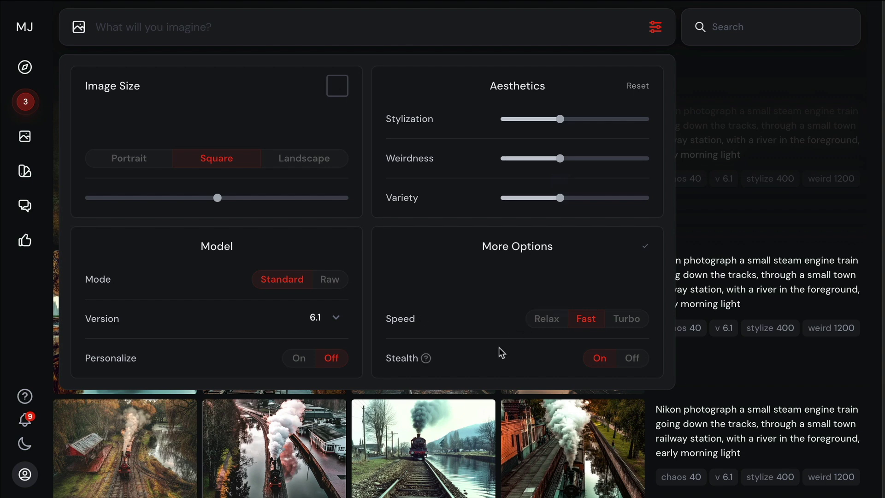
{"action": "mouse_move", "coordinate": [426, 359]}
{"action": "left_click", "coordinate": [337, 320]}
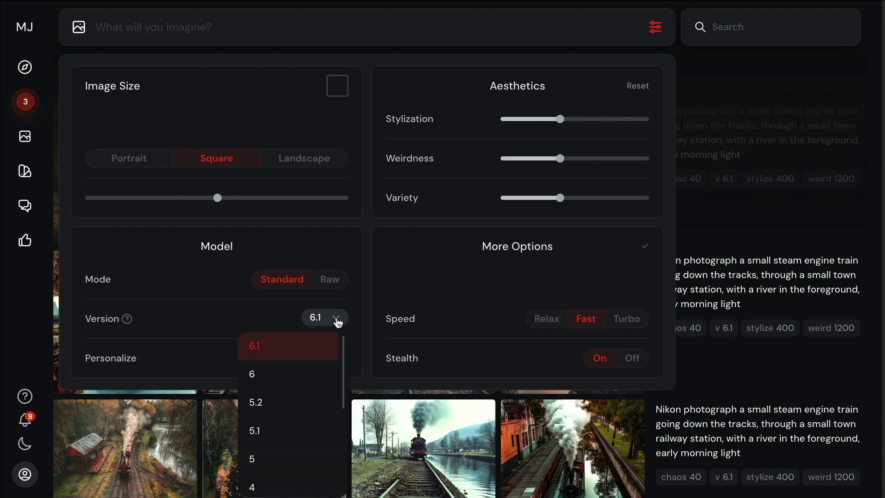
{"action": "left_click", "coordinate": [285, 345]}
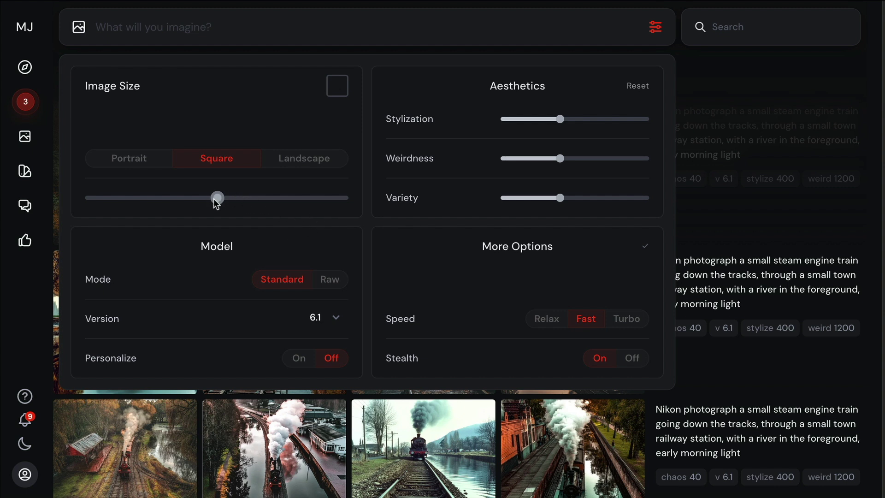
- Try the narrowest portrait and widest landscape image sizes, set a moderate landscape size, and close the settings
{"action": "left_click_drag", "start_coordinate": [218, 202], "coordinate": [93, 192]}
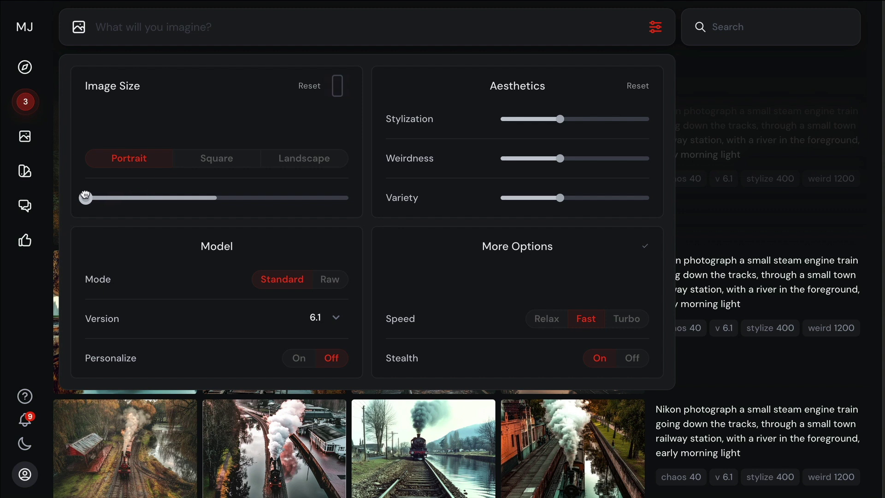
{"action": "left_click_drag", "start_coordinate": [85, 194], "coordinate": [372, 191]}
{"action": "left_click", "coordinate": [295, 198]}
{"action": "left_click", "coordinate": [261, 29]}
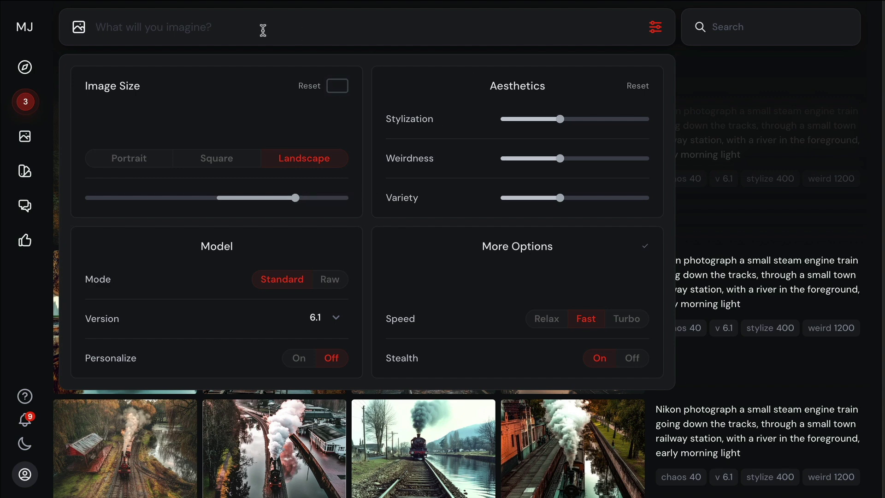
{"action": "left_click", "coordinate": [652, 7]}
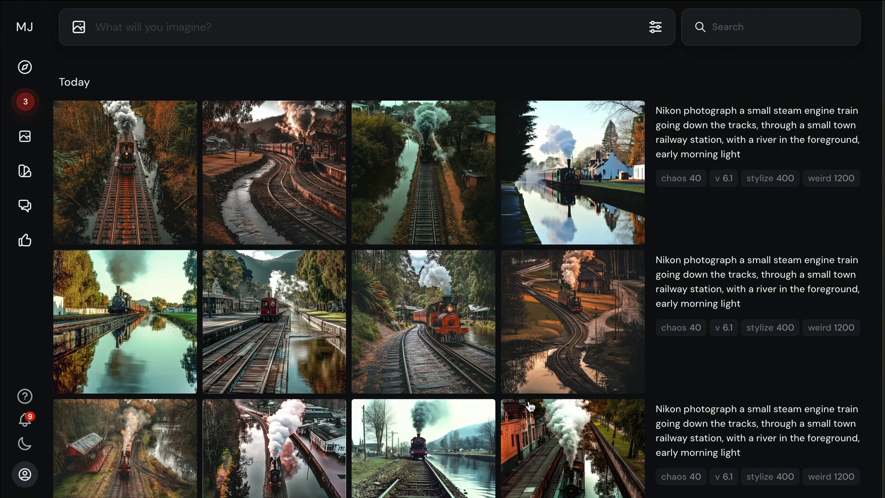
- Enlarge the rerun image with the orange station building beside the canal and examine its set back to the first image
{"action": "scroll", "coordinate": [531, 407], "scroll_direction": "down", "scroll_amount": 15}
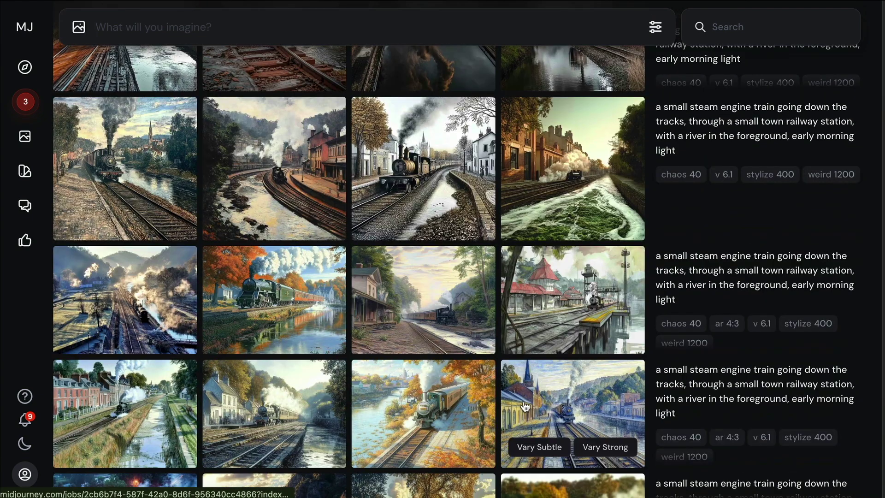
{"action": "scroll", "coordinate": [525, 401], "scroll_direction": "up", "scroll_amount": 4}
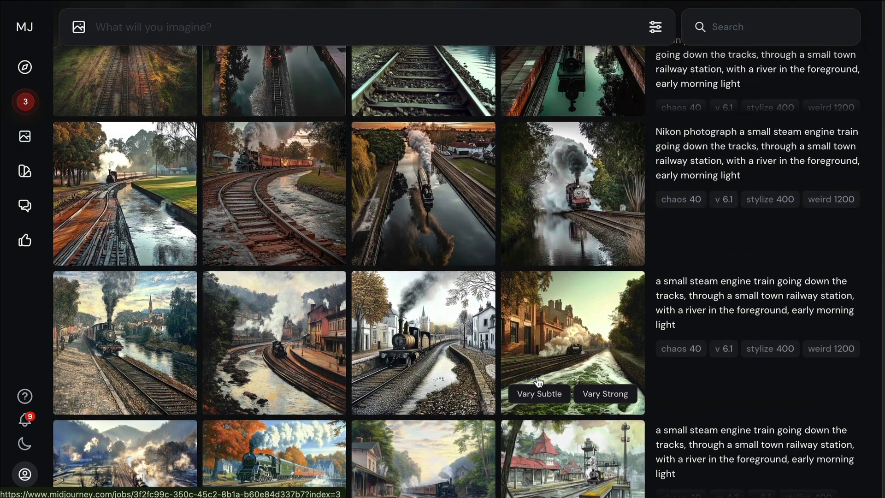
{"action": "scroll", "coordinate": [538, 381], "scroll_direction": "up", "scroll_amount": 4}
{"action": "left_click", "coordinate": [534, 269]}
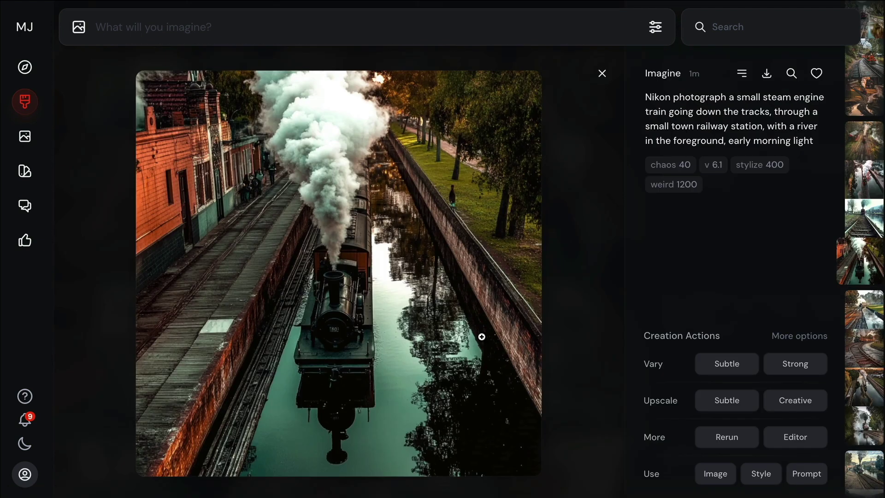
{"action": "scroll", "coordinate": [482, 337], "scroll_direction": "up", "scroll_amount": 1}
{"action": "scroll", "coordinate": [466, 336], "scroll_direction": "up", "scroll_amount": 1}
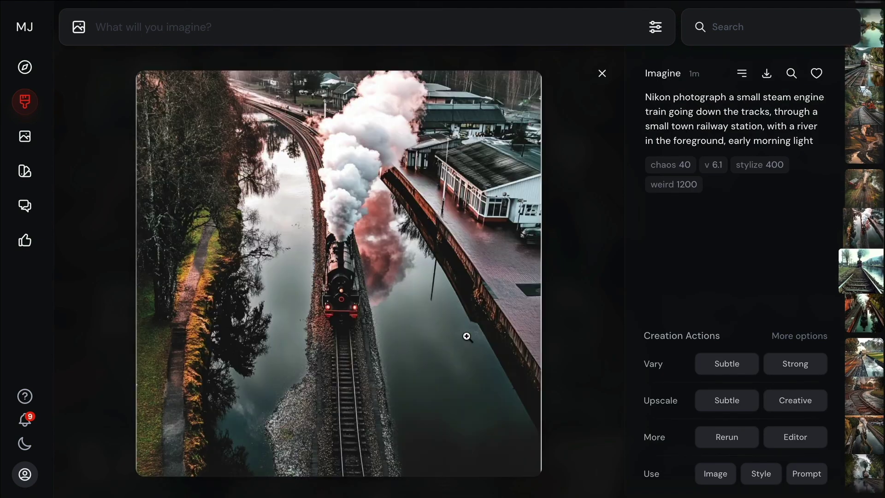
{"action": "scroll", "coordinate": [468, 336], "scroll_direction": "up", "scroll_amount": 1}
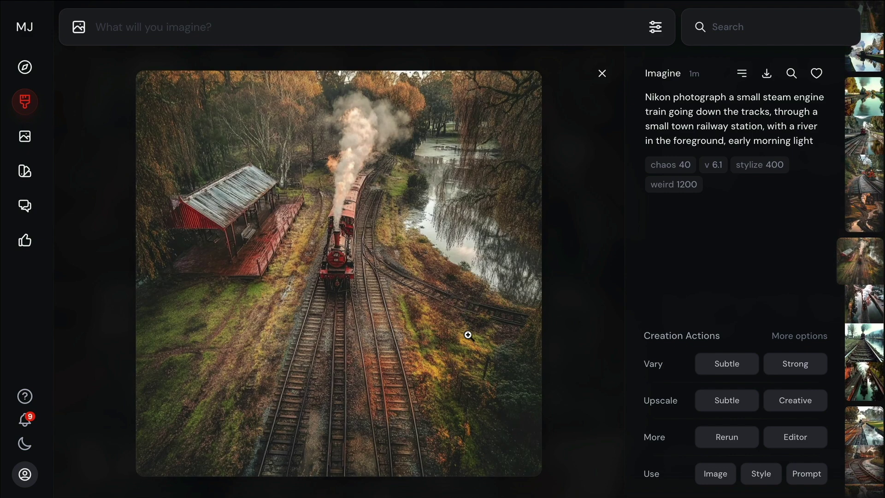
- Examine the second rerun set, from the train on the winding track back to the train reflected in the river
{"action": "scroll", "coordinate": [469, 335], "scroll_direction": "up", "scroll_amount": 1}
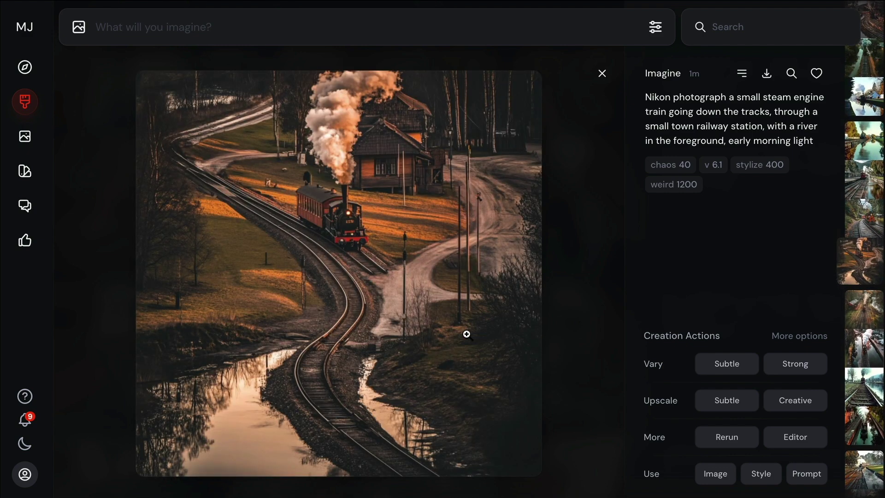
{"action": "scroll", "coordinate": [466, 334], "scroll_direction": "up", "scroll_amount": 1}
{"action": "scroll", "coordinate": [466, 334], "scroll_direction": "up", "scroll_amount": 1}
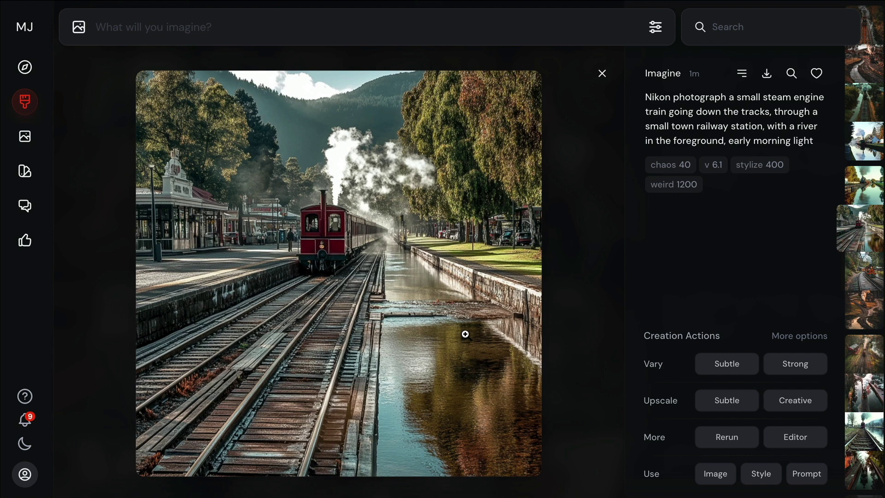
{"action": "scroll", "coordinate": [464, 333], "scroll_direction": "up", "scroll_amount": 1}
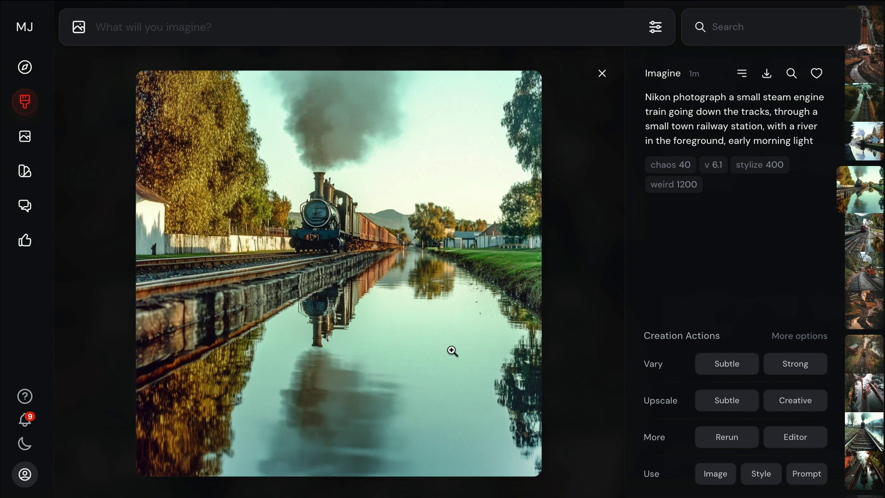
- Examine the newest rerun set, from the train by the white cottage back to the autumn forest bridge, and close the enlarged view
{"action": "scroll", "coordinate": [451, 350], "scroll_direction": "up", "scroll_amount": 1}
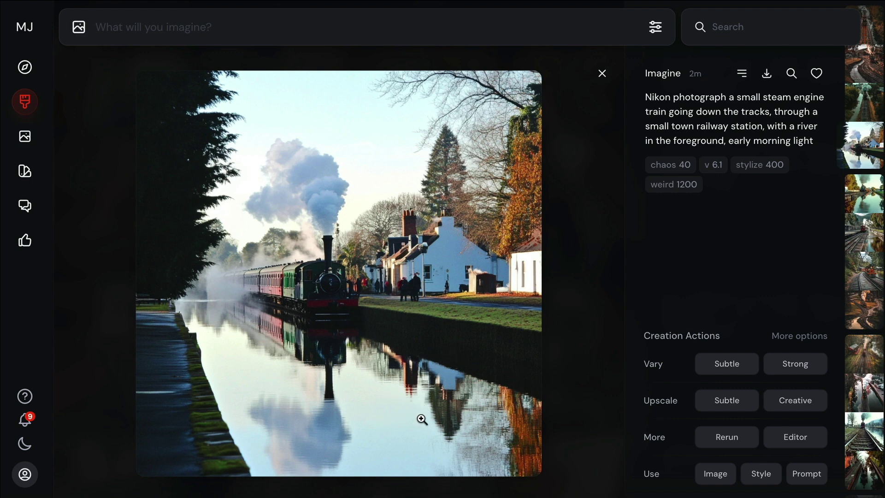
{"action": "scroll", "coordinate": [406, 421], "scroll_direction": "up", "scroll_amount": 1}
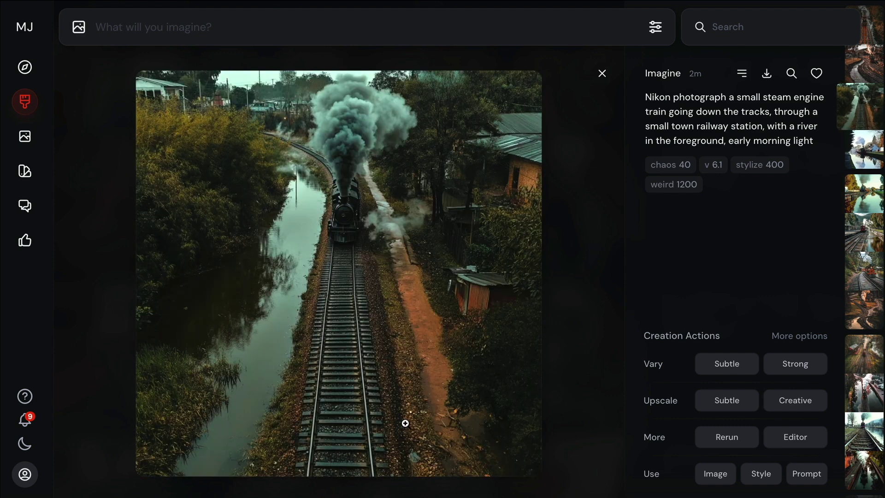
{"action": "scroll", "coordinate": [405, 422], "scroll_direction": "up", "scroll_amount": 1}
{"action": "scroll", "coordinate": [405, 422], "scroll_direction": "up", "scroll_amount": 1}
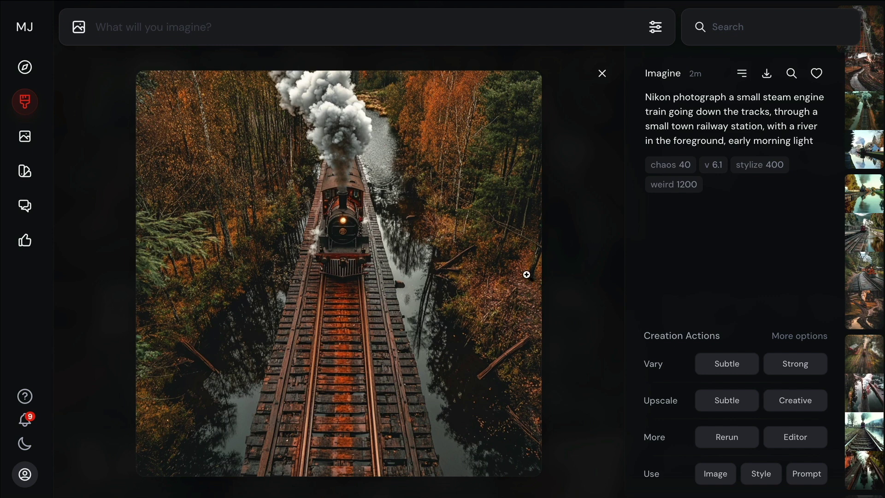
{"action": "left_click", "coordinate": [602, 73]}
- Rerun the Nikon photograph prompt three more times and return to the new sets in the gallery
{"action": "mouse_move", "coordinate": [673, 96]}
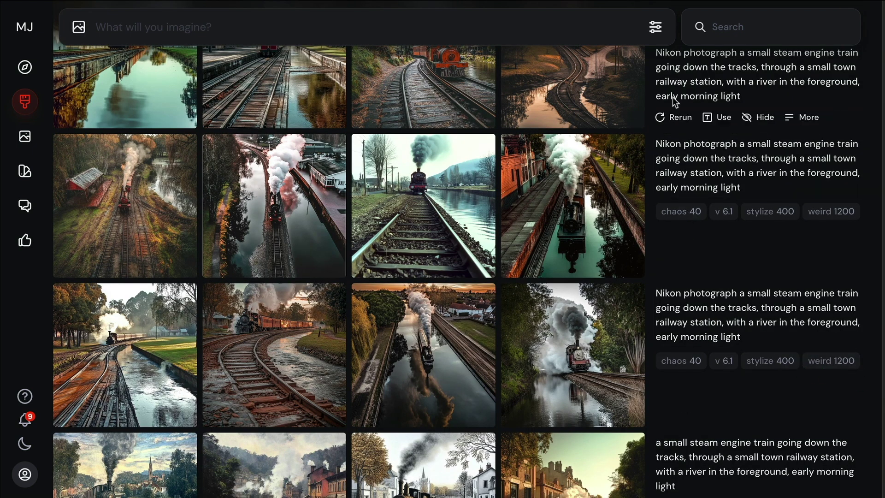
{"action": "left_click", "coordinate": [674, 118]}
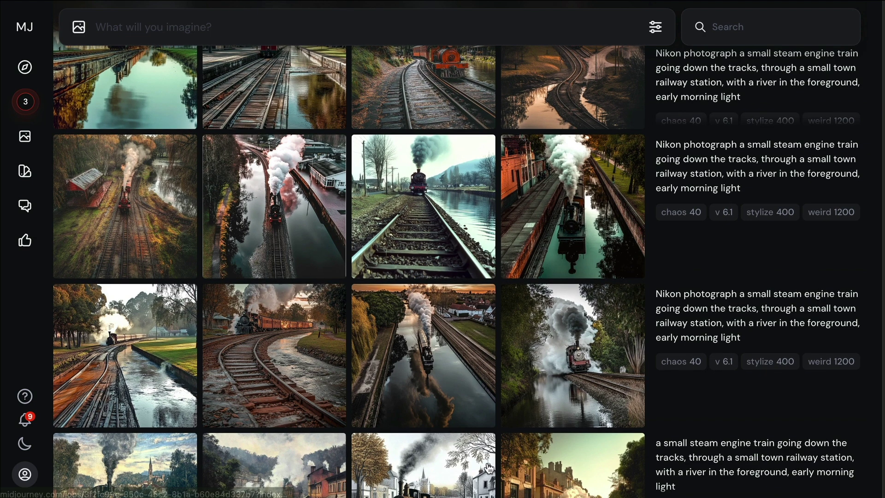
{"action": "scroll", "coordinate": [497, 470], "scroll_direction": "up", "scroll_amount": 5}
{"action": "scroll", "coordinate": [496, 470], "scroll_direction": "up", "scroll_amount": 1}
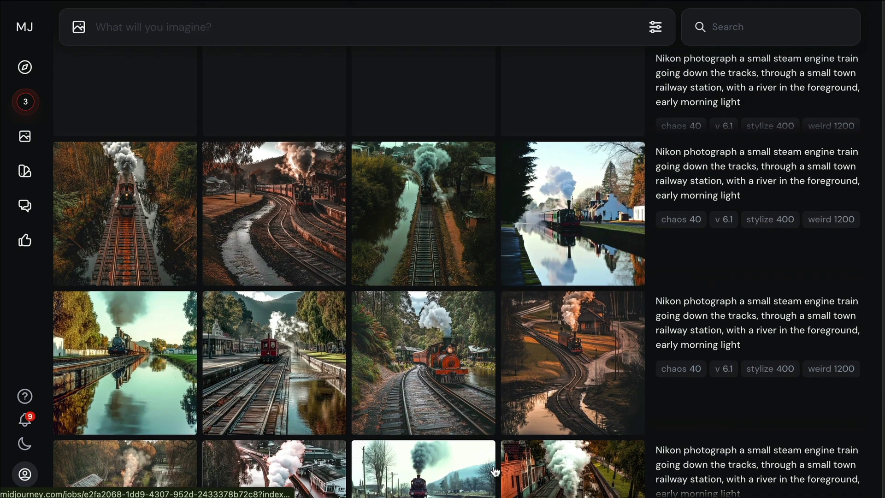
{"action": "scroll", "coordinate": [559, 430], "scroll_direction": "up", "scroll_amount": 3}
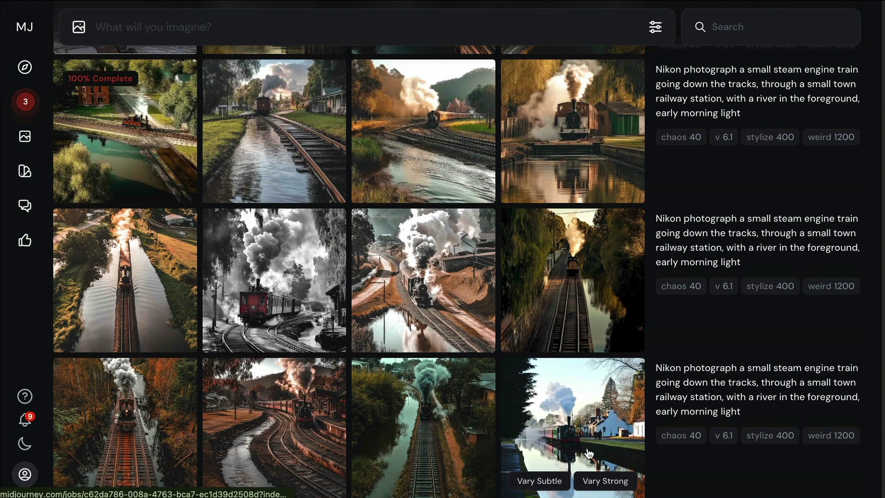
- Enlarge the last image of the oldest new set and examine the set back to the train crossing the water
{"action": "left_click", "coordinate": [566, 405]}
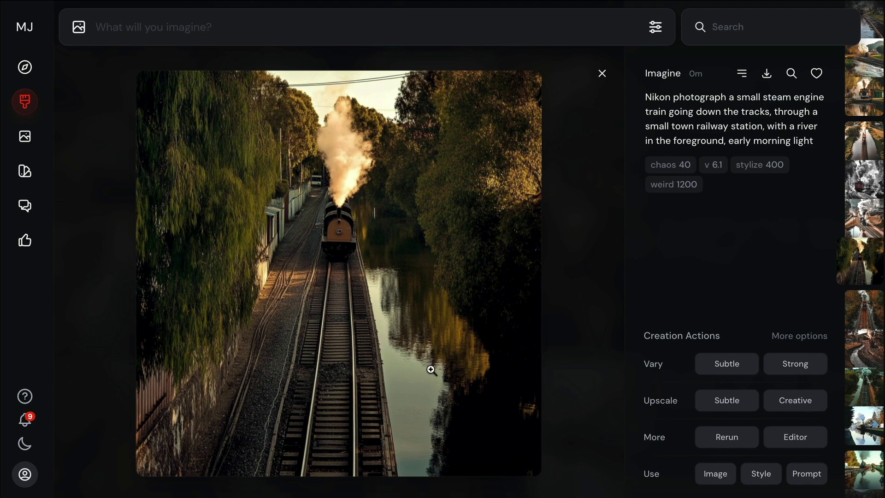
{"action": "key", "text": "Up"}
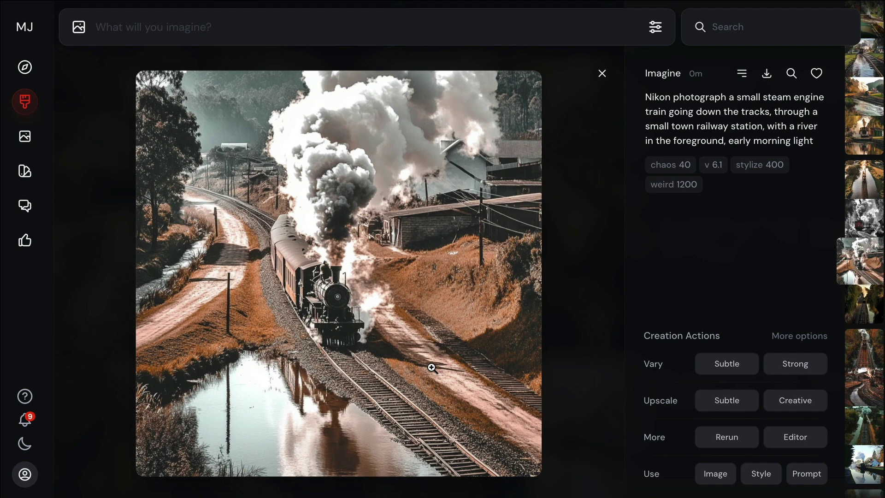
{"action": "key", "text": "Down"}
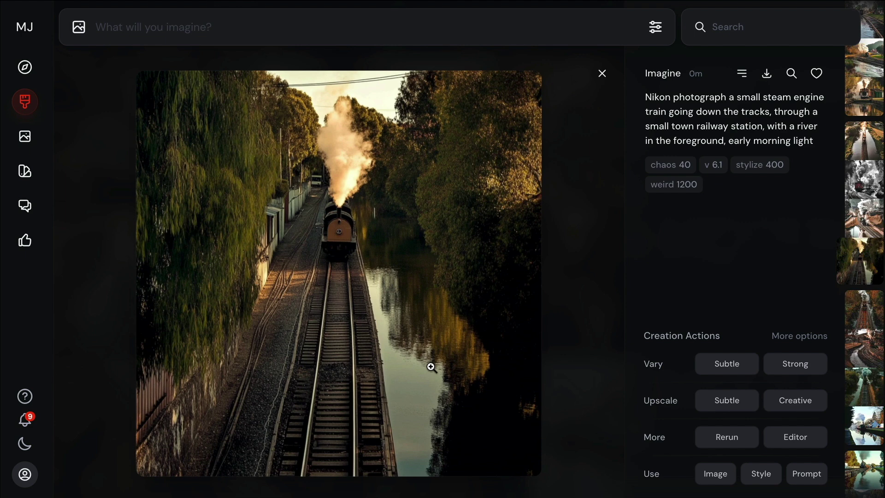
{"action": "key", "text": "Down"}
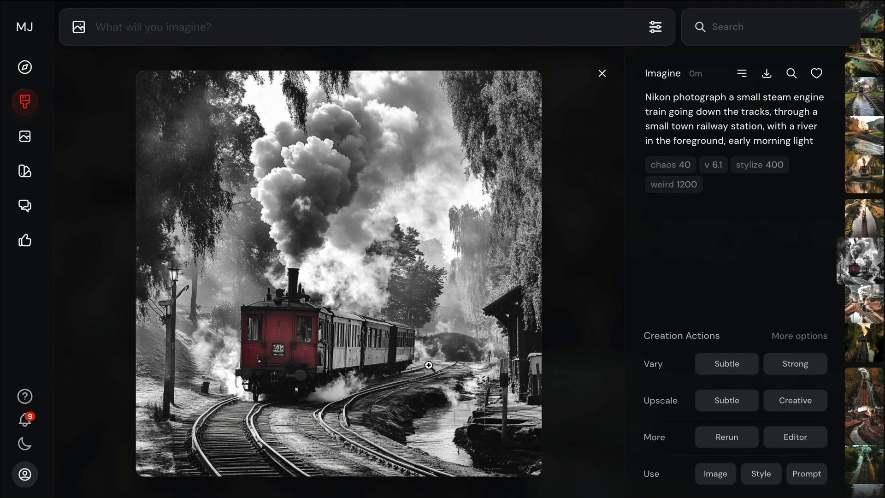
{"action": "scroll", "coordinate": [428, 365], "scroll_direction": "up", "scroll_amount": 1}
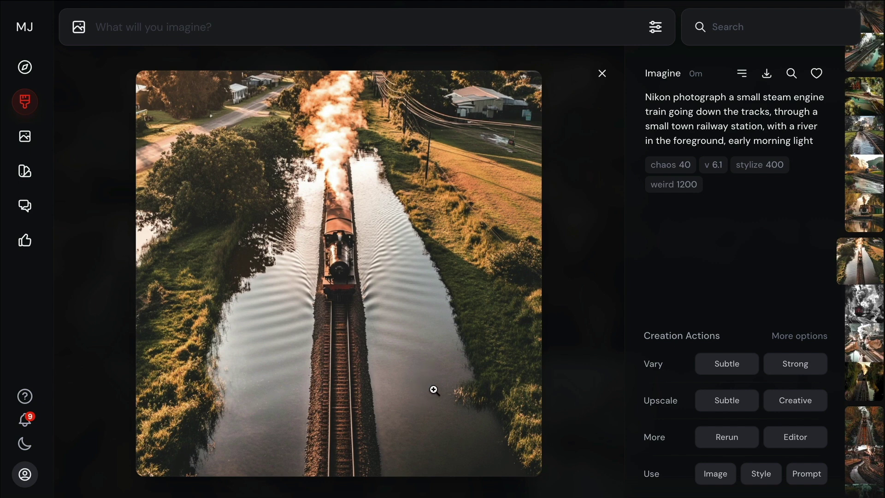
- Examine the images of the two newest sets, back to the red steam train at the riverside station
{"action": "scroll", "coordinate": [430, 399], "scroll_direction": "up", "scroll_amount": 1}
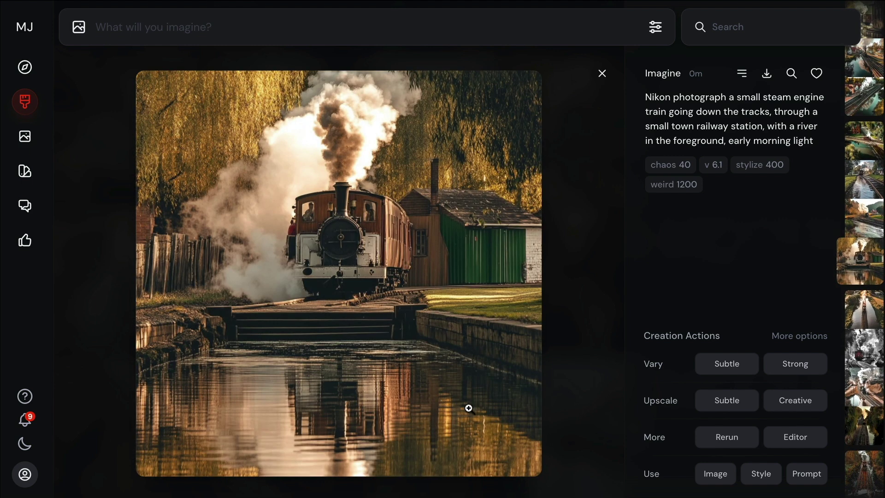
{"action": "scroll", "coordinate": [466, 417], "scroll_direction": "up", "scroll_amount": 1}
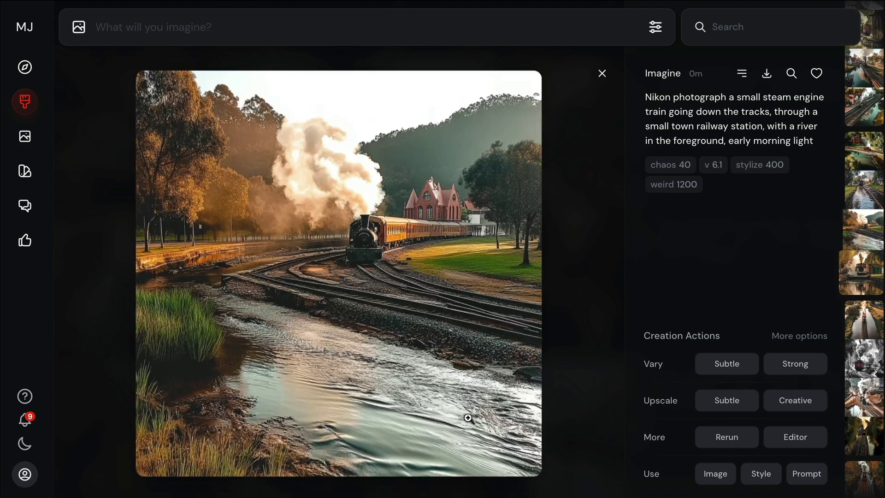
{"action": "scroll", "coordinate": [457, 417], "scroll_direction": "up", "scroll_amount": 1}
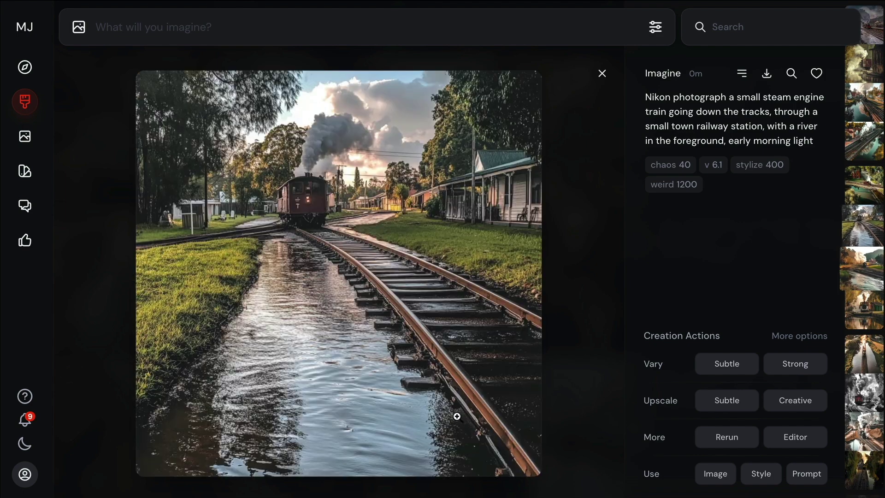
{"action": "scroll", "coordinate": [436, 420], "scroll_direction": "up", "scroll_amount": 1}
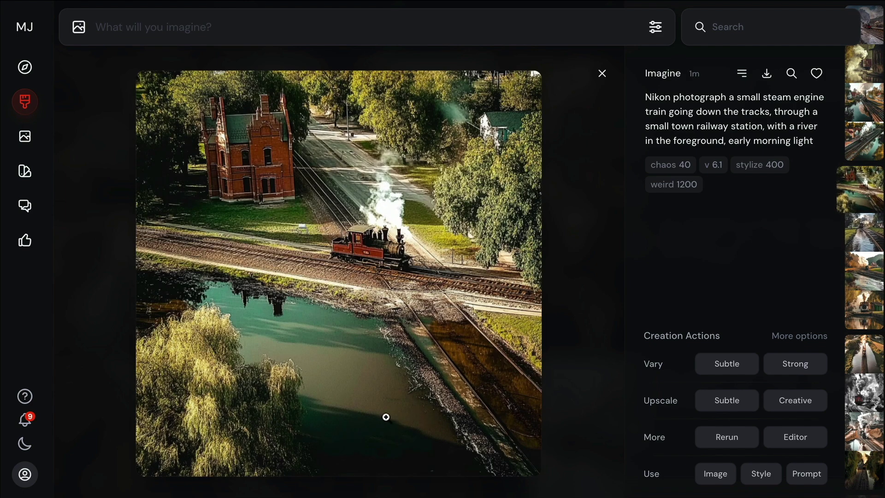
{"action": "scroll", "coordinate": [392, 418], "scroll_direction": "up", "scroll_amount": 3}
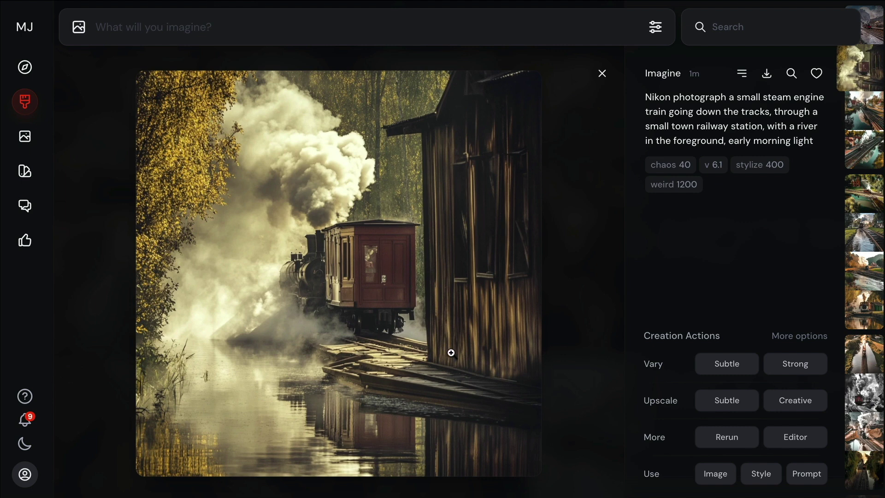
{"action": "scroll", "coordinate": [456, 353], "scroll_direction": "up", "scroll_amount": 1}
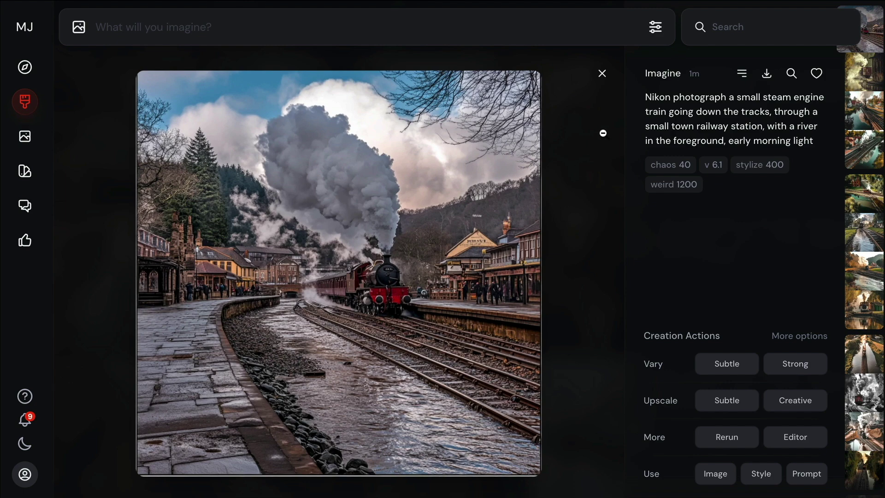
- Open the image of the train curving past the station beside the narrow river in the Editor
{"action": "left_click", "coordinate": [591, 148]}
{"action": "scroll", "coordinate": [426, 334], "scroll_direction": "down", "scroll_amount": 4}
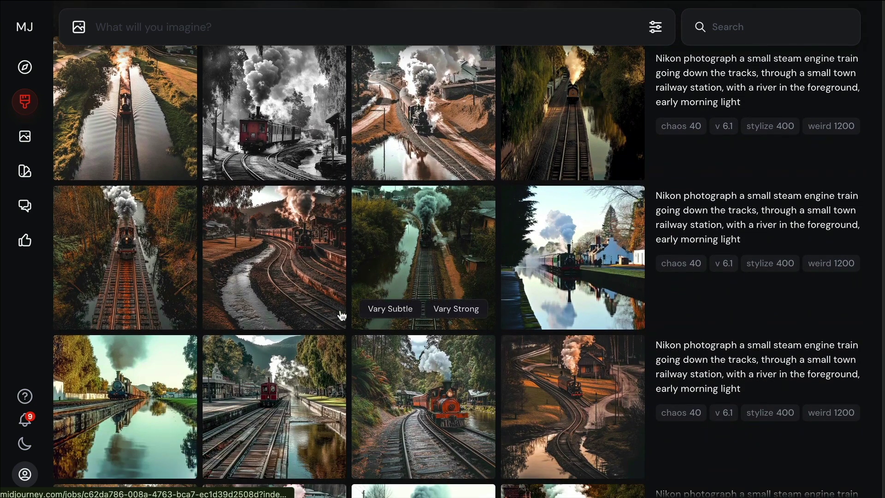
{"action": "left_click", "coordinate": [306, 262]}
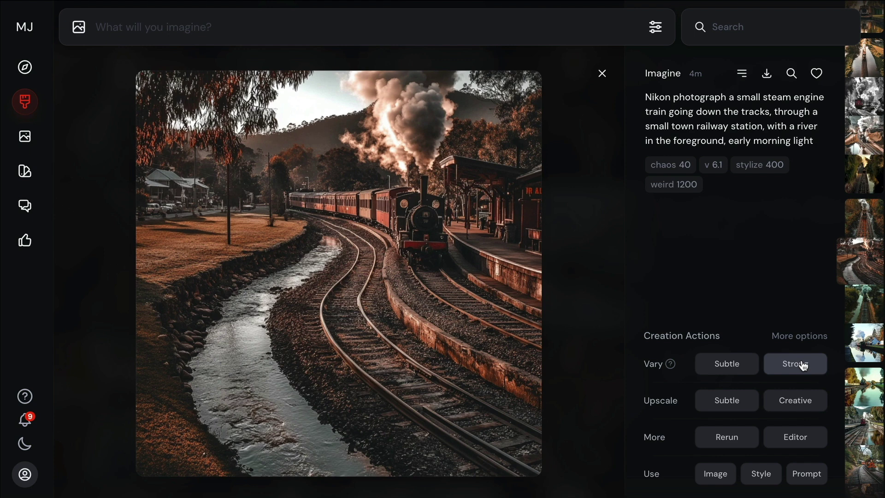
{"action": "left_click", "coordinate": [795, 438]}
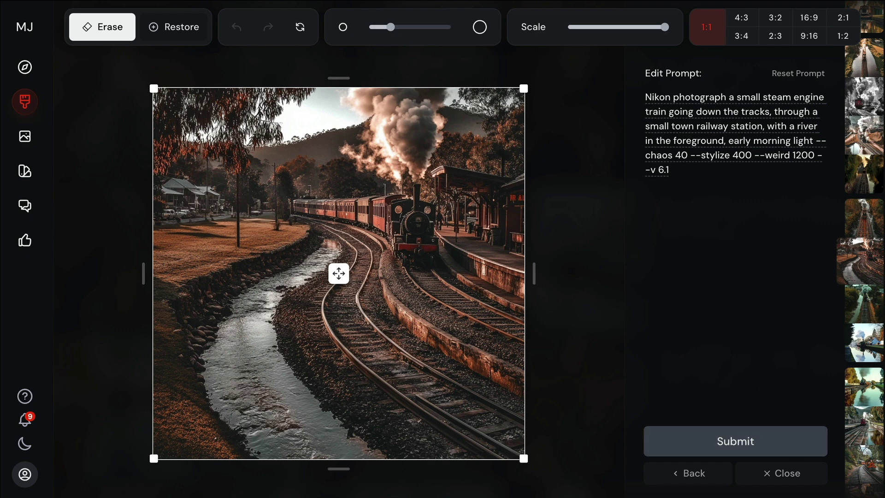
- Try shifting the image sideways on the canvas and scaling it to about half, restoring the original position and size each time
{"action": "mouse_move", "coordinate": [338, 272]}
{"action": "left_mouse_down"}
{"action": "mouse_move", "coordinate": [196, 273]}
{"action": "mouse_move", "coordinate": [203, 273]}
{"action": "left_mouse_up"}
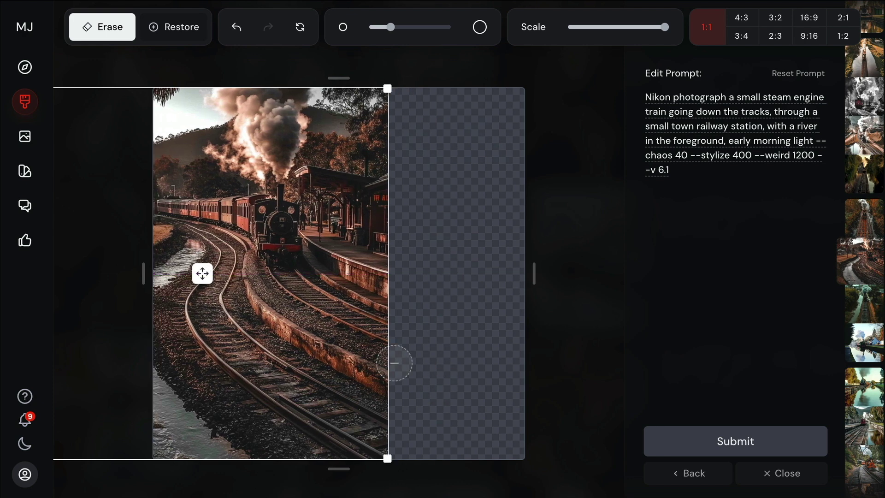
{"action": "mouse_move", "coordinate": [203, 273]}
{"action": "left_mouse_down"}
{"action": "mouse_move", "coordinate": [346, 265]}
{"action": "mouse_move", "coordinate": [288, 171]}
{"action": "mouse_move", "coordinate": [326, 305]}
{"action": "mouse_move", "coordinate": [339, 274]}
{"action": "left_mouse_up"}
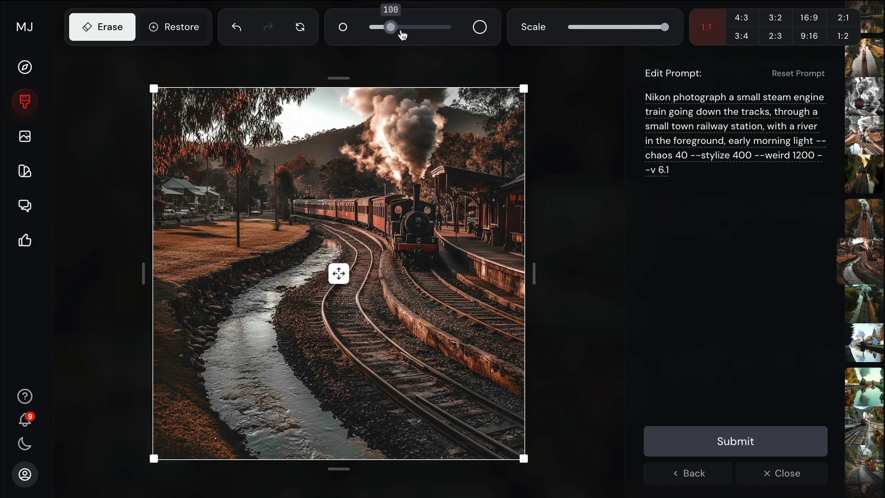
{"action": "left_click_drag", "start_coordinate": [663, 29], "coordinate": [611, 28]}
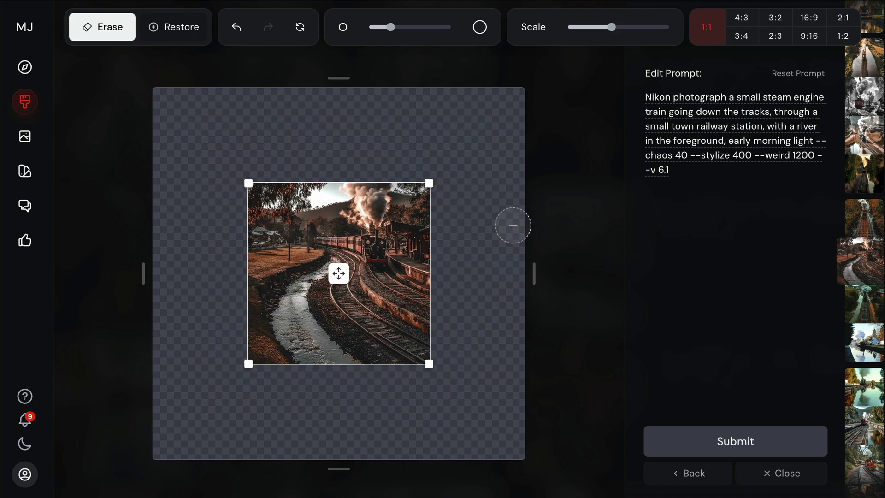
{"action": "left_click_drag", "start_coordinate": [607, 20], "coordinate": [664, 26]}
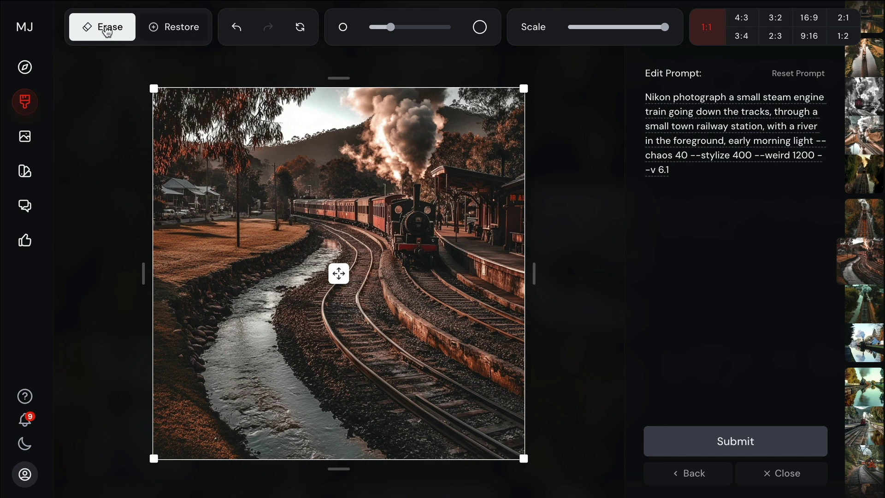
- Erase the tracks between the river and the train with a larger brush, refining the area's edge along the carriages with the smallest brush
{"action": "left_click", "coordinate": [395, 28]}
{"action": "left_click_drag", "start_coordinate": [396, 30], "coordinate": [427, 27]}
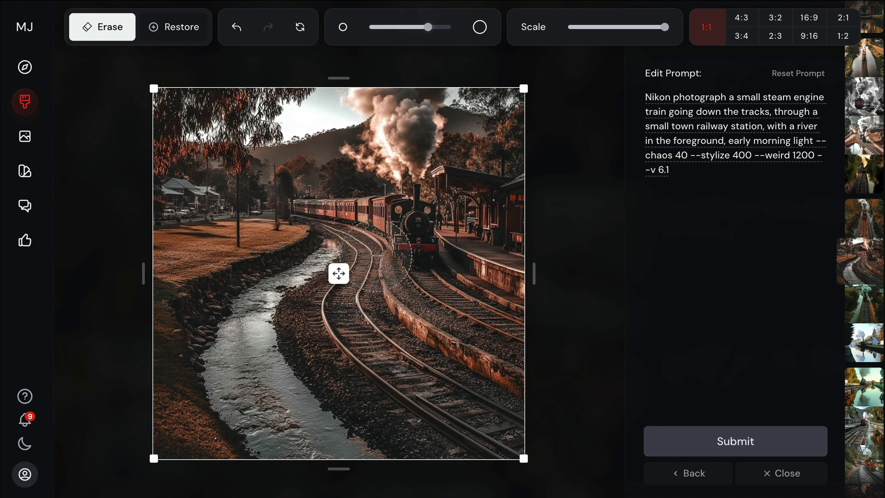
{"action": "mouse_move", "coordinate": [332, 331]}
{"action": "left_mouse_down"}
{"action": "mouse_move", "coordinate": [440, 399]}
{"action": "mouse_move", "coordinate": [487, 417]}
{"action": "mouse_move", "coordinate": [502, 412]}
{"action": "mouse_move", "coordinate": [496, 393]}
{"action": "mouse_move", "coordinate": [404, 344]}
{"action": "mouse_move", "coordinate": [361, 270]}
{"action": "mouse_move", "coordinate": [354, 294]}
{"action": "mouse_move", "coordinate": [344, 299]}
{"action": "mouse_move", "coordinate": [356, 271]}
{"action": "mouse_move", "coordinate": [298, 318]}
{"action": "mouse_move", "coordinate": [326, 369]}
{"action": "mouse_move", "coordinate": [380, 421]}
{"action": "mouse_move", "coordinate": [410, 435]}
{"action": "mouse_move", "coordinate": [506, 446]}
{"action": "left_mouse_up"}
{"action": "mouse_move", "coordinate": [429, 34]}
{"action": "left_click_drag", "start_coordinate": [430, 33], "coordinate": [357, 31]}
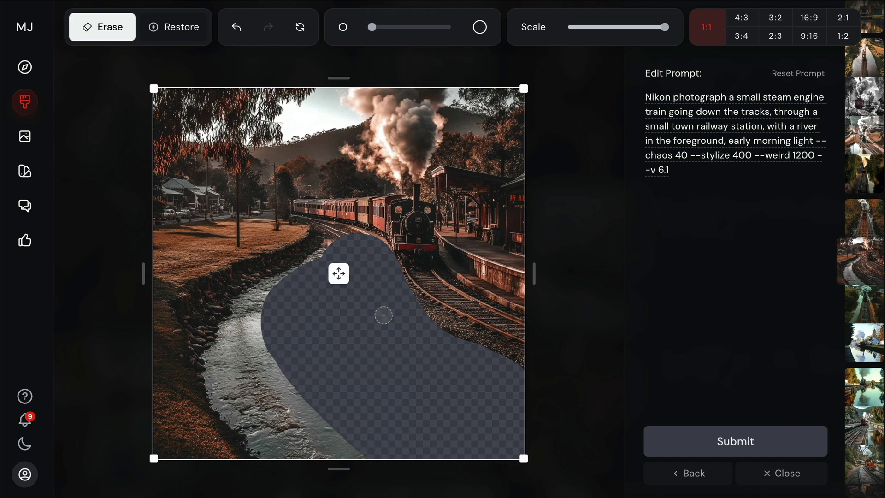
{"action": "mouse_move", "coordinate": [383, 256]}
{"action": "left_mouse_down"}
{"action": "mouse_move", "coordinate": [366, 235]}
{"action": "mouse_move", "coordinate": [291, 224]}
{"action": "mouse_move", "coordinate": [336, 246]}
{"action": "mouse_move", "coordinate": [323, 273]}
{"action": "left_mouse_up"}
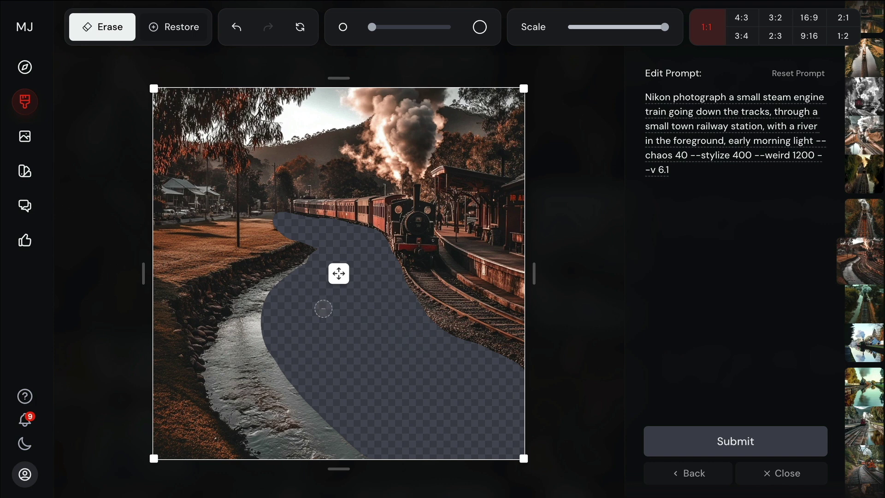
- Submit the erased-track edit four times with the prompt unchanged and return to the gallery
{"action": "left_click", "coordinate": [710, 448]}
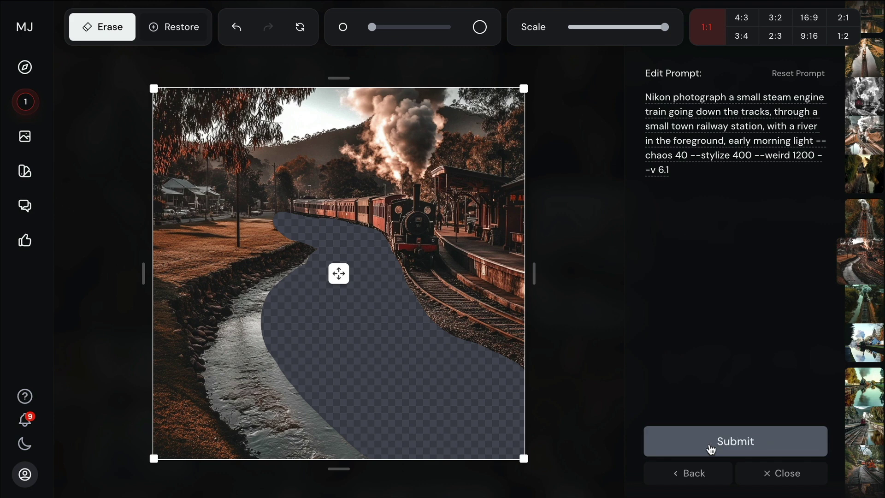
{"action": "left_click", "coordinate": [732, 445]}
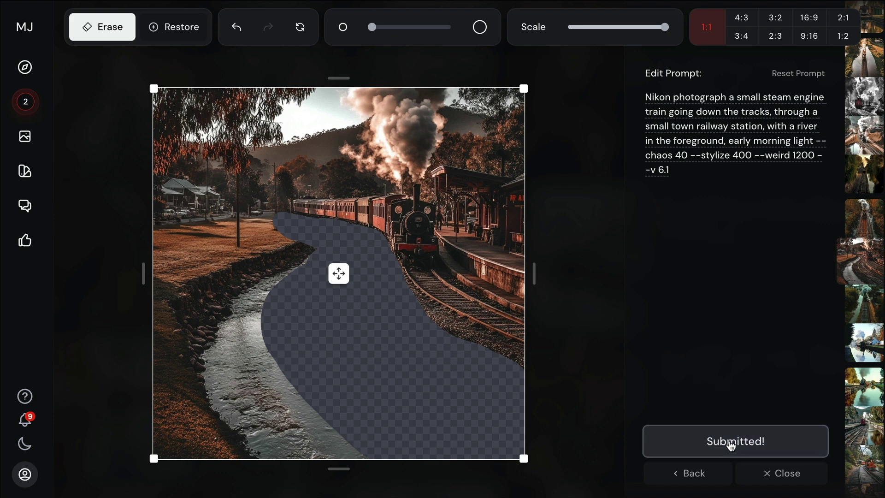
{"action": "left_click", "coordinate": [731, 444]}
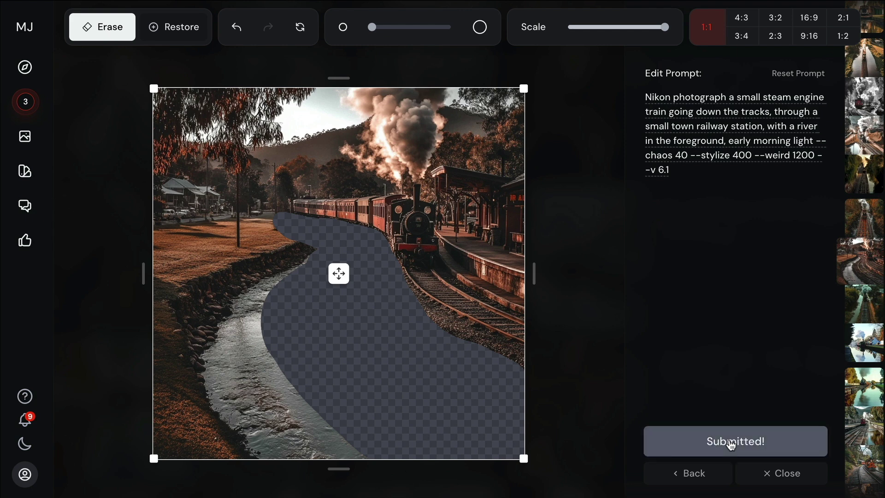
{"action": "left_click", "coordinate": [732, 445]}
{"action": "left_click", "coordinate": [787, 475]}
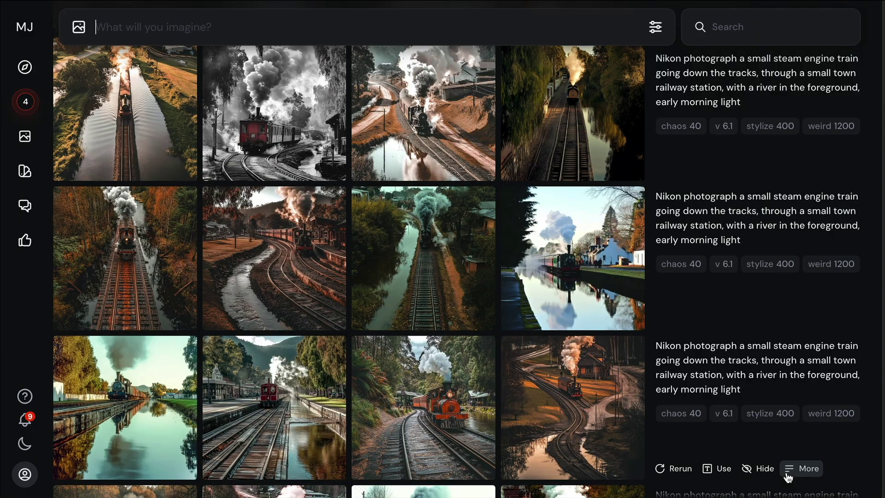
- Check the edited sets as they generate and enlarge the last image of the oldest edited set
{"action": "scroll", "coordinate": [458, 367], "scroll_direction": "up", "scroll_amount": 1}
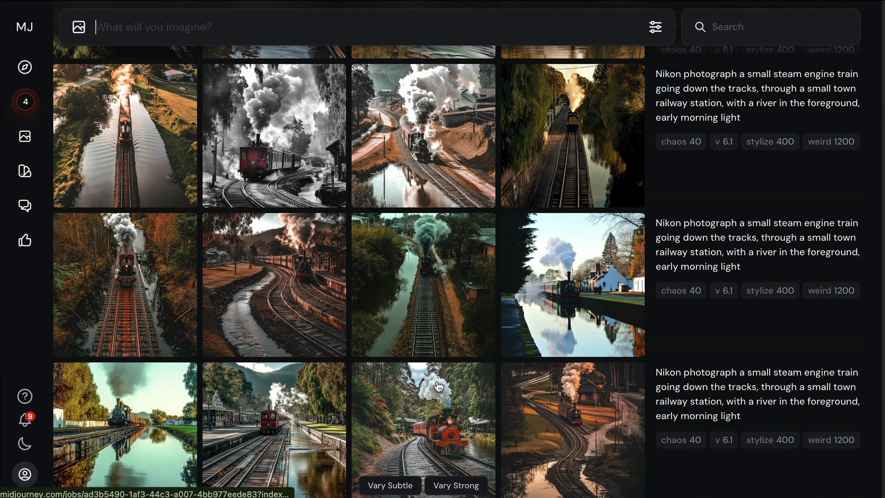
{"action": "scroll", "coordinate": [459, 367], "scroll_direction": "up", "scroll_amount": 10}
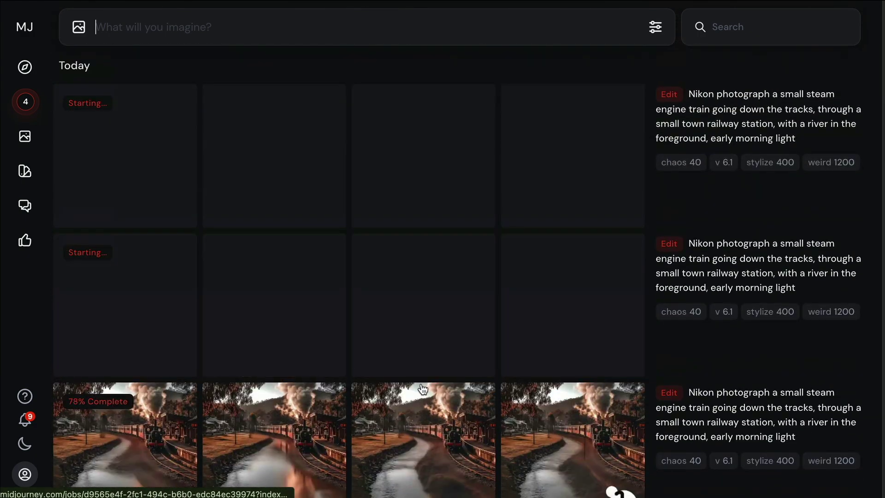
{"action": "scroll", "coordinate": [424, 390], "scroll_direction": "down", "scroll_amount": 5}
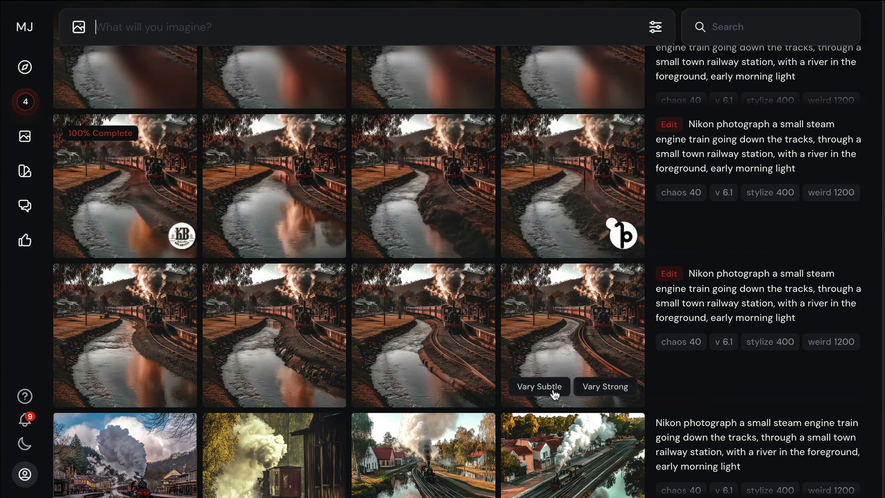
{"action": "scroll", "coordinate": [459, 407], "scroll_direction": "up", "scroll_amount": 3}
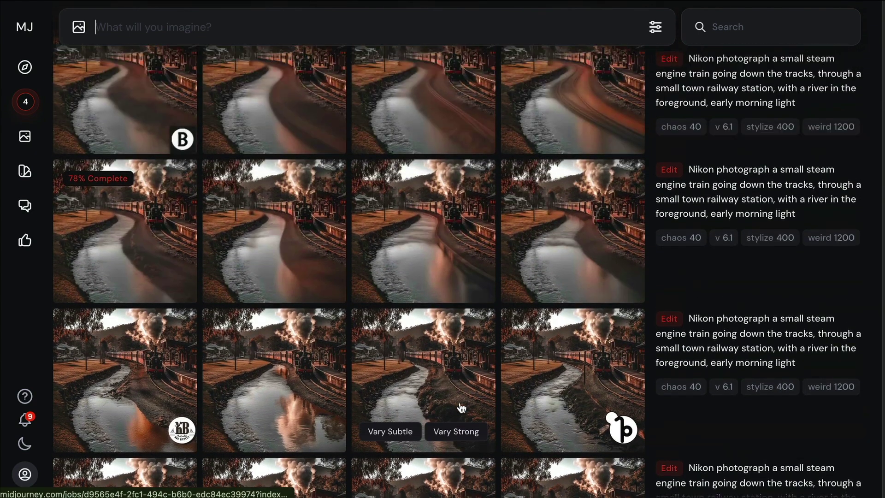
{"action": "scroll", "coordinate": [454, 404], "scroll_direction": "down", "scroll_amount": 4}
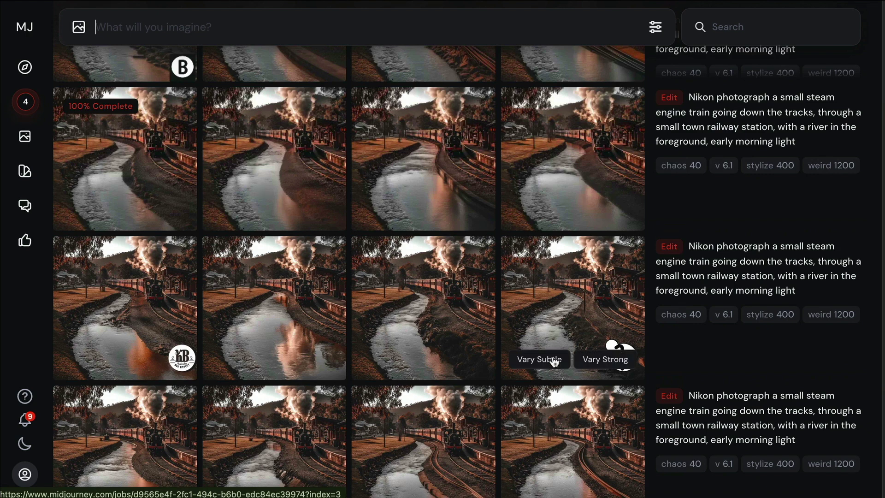
{"action": "scroll", "coordinate": [535, 424], "scroll_direction": "down", "scroll_amount": 2}
{"action": "left_click", "coordinate": [568, 360]}
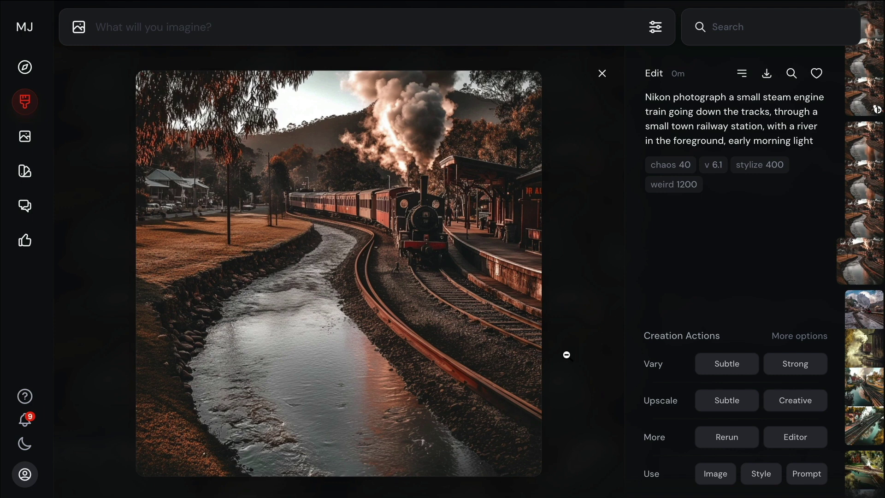
- Examine the edited images one by one, up to the one with the black-and-white logo beside the river
{"action": "scroll", "coordinate": [448, 402], "scroll_direction": "up", "scroll_amount": 1}
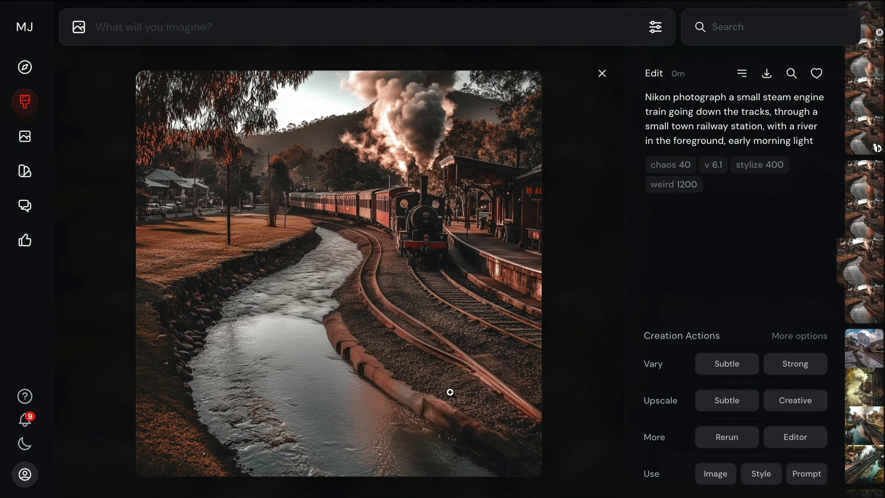
{"action": "scroll", "coordinate": [450, 393], "scroll_direction": "up", "scroll_amount": 1}
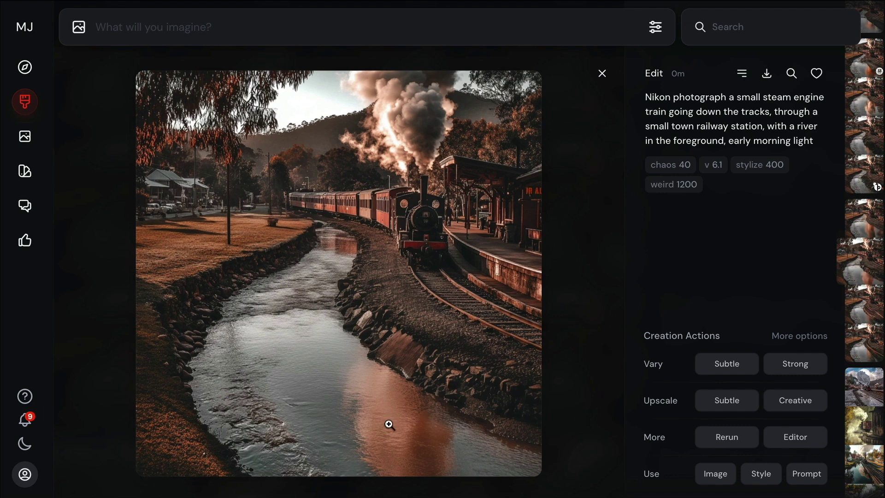
{"action": "scroll", "coordinate": [389, 424], "scroll_direction": "up", "scroll_amount": 1}
{"action": "scroll", "coordinate": [390, 424], "scroll_direction": "up", "scroll_amount": 1}
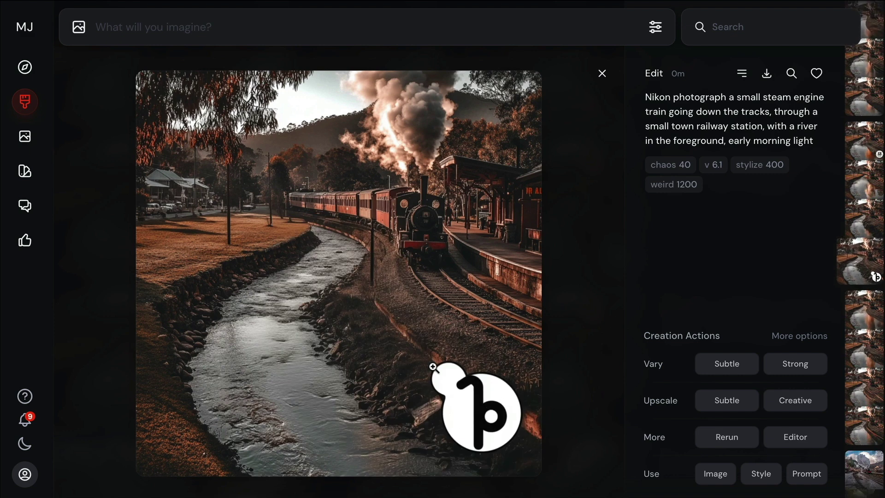
- Erase the round logo and the pole beside the tracks in the Editor, submit the edit and close the editor
{"action": "left_click", "coordinate": [800, 441]}
{"action": "mouse_move", "coordinate": [483, 367]}
{"action": "left_mouse_down"}
{"action": "mouse_move", "coordinate": [429, 360]}
{"action": "mouse_move", "coordinate": [439, 405]}
{"action": "mouse_move", "coordinate": [462, 430]}
{"action": "mouse_move", "coordinate": [489, 430]}
{"action": "mouse_move", "coordinate": [498, 397]}
{"action": "mouse_move", "coordinate": [461, 394]}
{"action": "left_mouse_up"}
{"action": "mouse_move", "coordinate": [452, 365]}
{"action": "left_mouse_down"}
{"action": "mouse_move", "coordinate": [373, 289]}
{"action": "mouse_move", "coordinate": [367, 211]}
{"action": "left_mouse_up"}
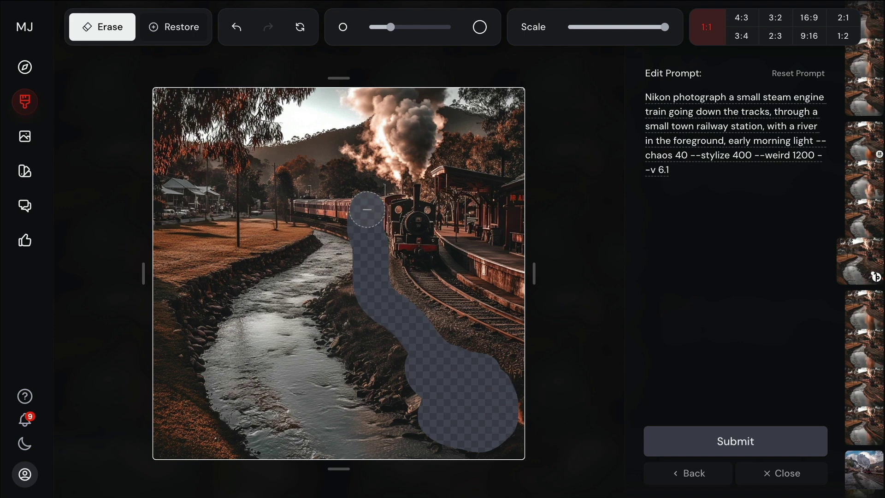
{"action": "left_click", "coordinate": [735, 444]}
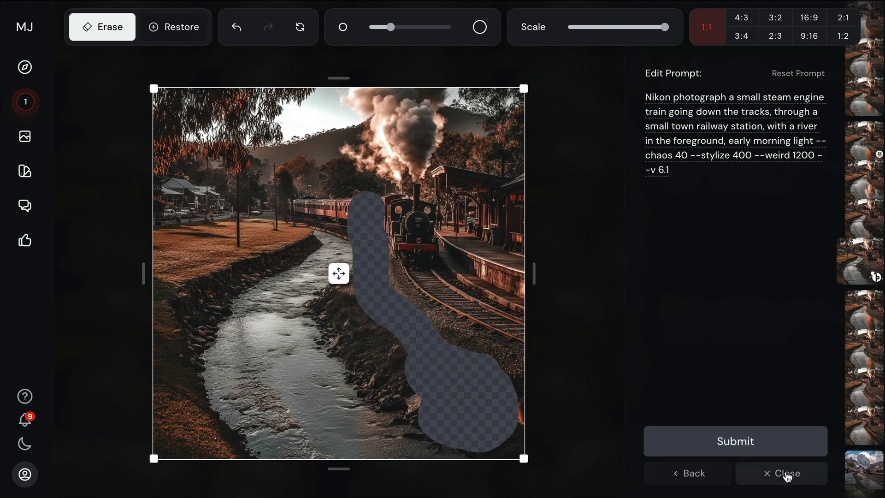
{"action": "left_click", "coordinate": [783, 474]}
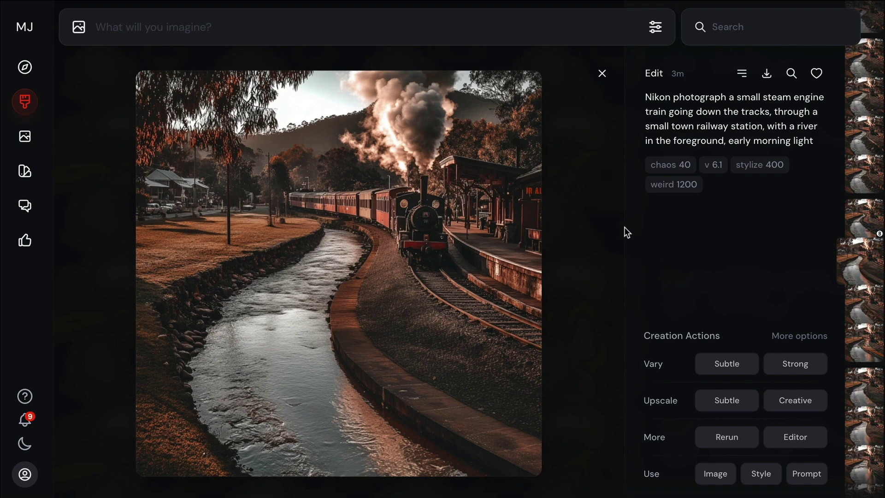
- Upscale the edited image with the curved wall along the river in both the Subtle and Creative versions
{"action": "key", "text": "Escape"}
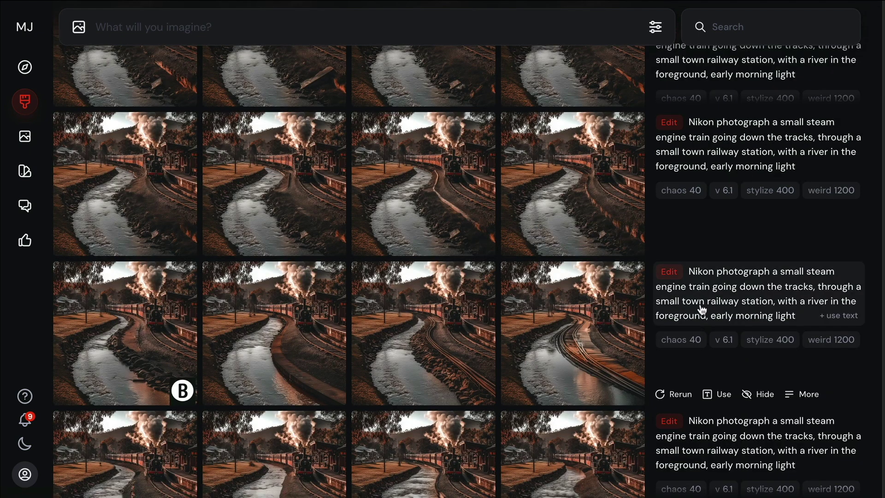
{"action": "left_click", "coordinate": [274, 332]}
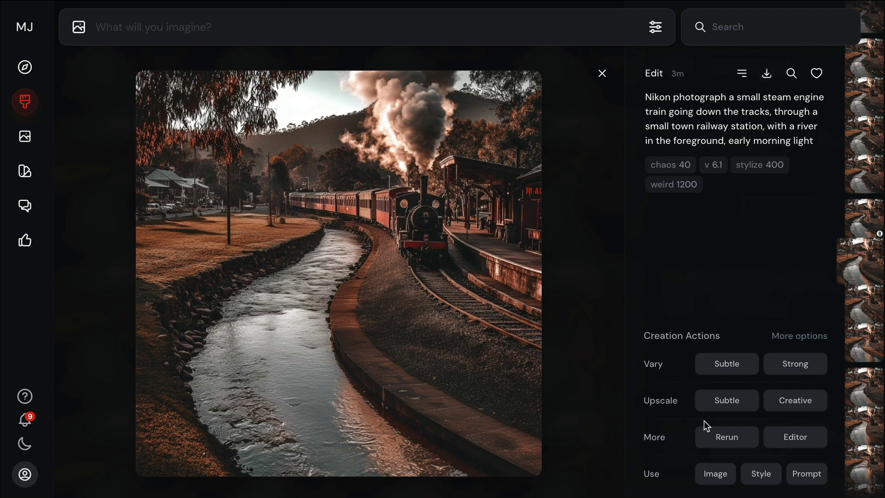
{"action": "left_click", "coordinate": [726, 402]}
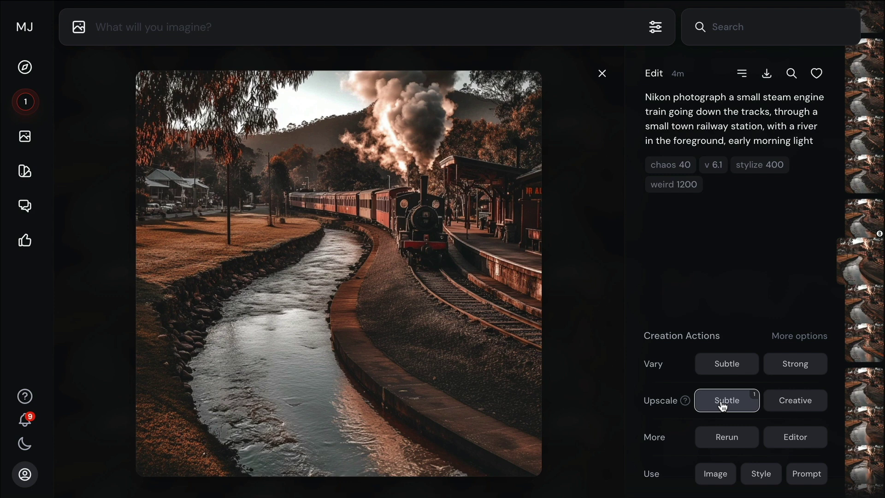
{"action": "left_click", "coordinate": [798, 404]}
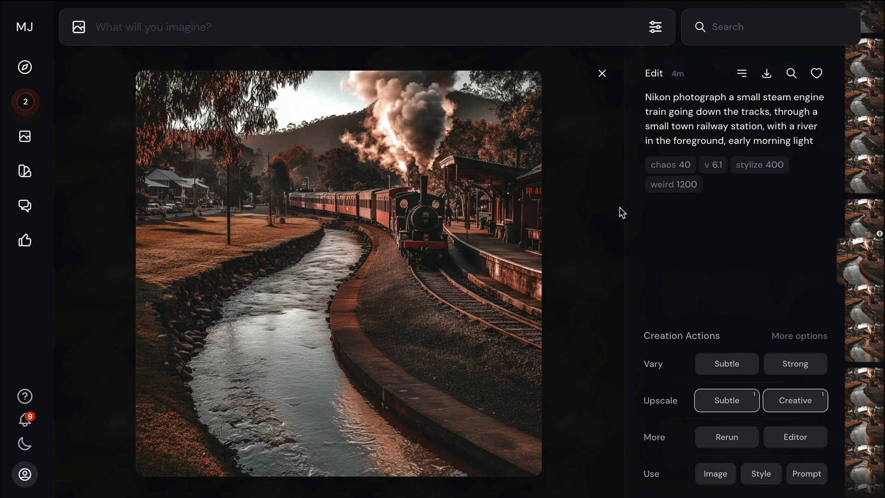
- Return to the gallery and inspect the Creative upscale in the enlarged view
{"action": "left_click", "coordinate": [602, 74]}
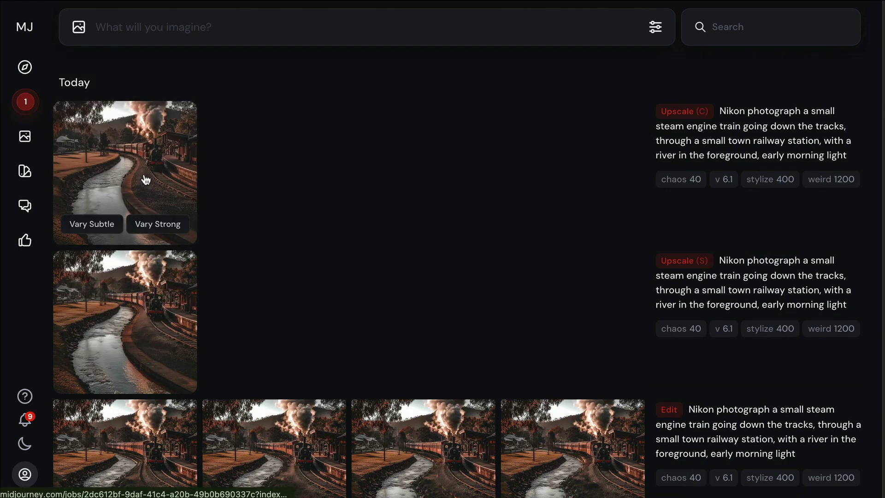
{"action": "left_click", "coordinate": [144, 175]}
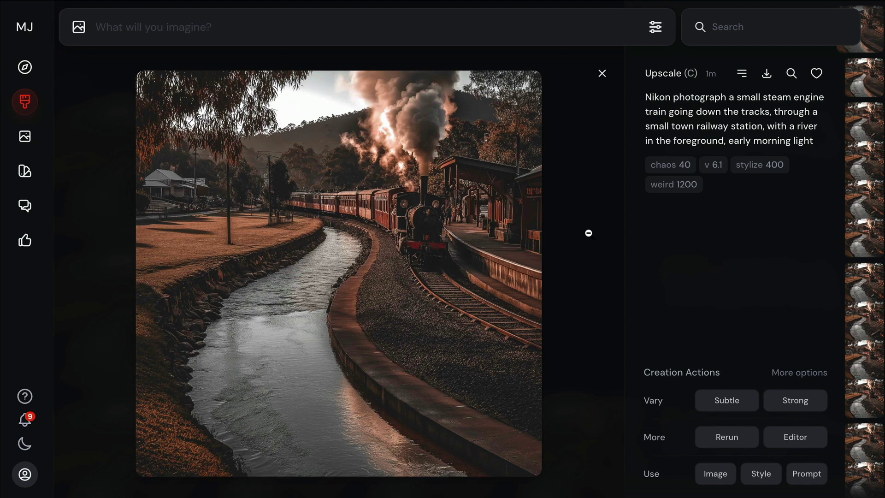
{"action": "left_click", "coordinate": [604, 190]}
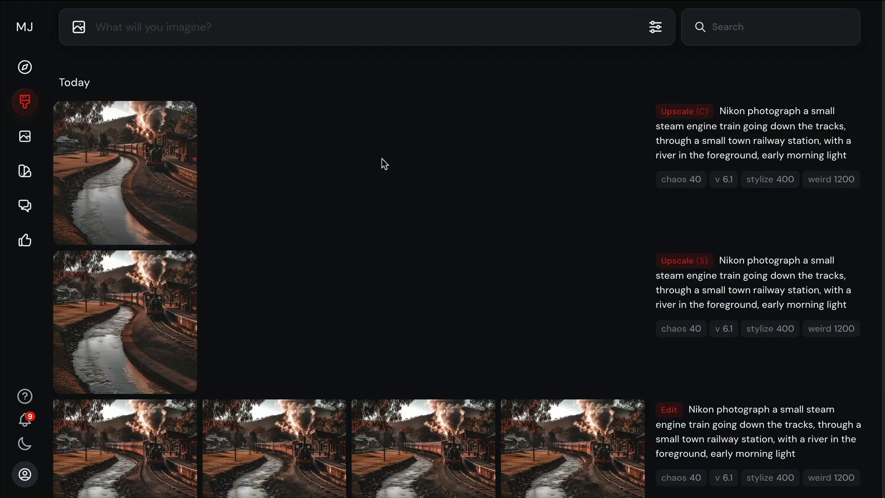
- Go to the Organize page of all created images and look through its filter options
{"action": "left_click", "coordinate": [25, 136]}
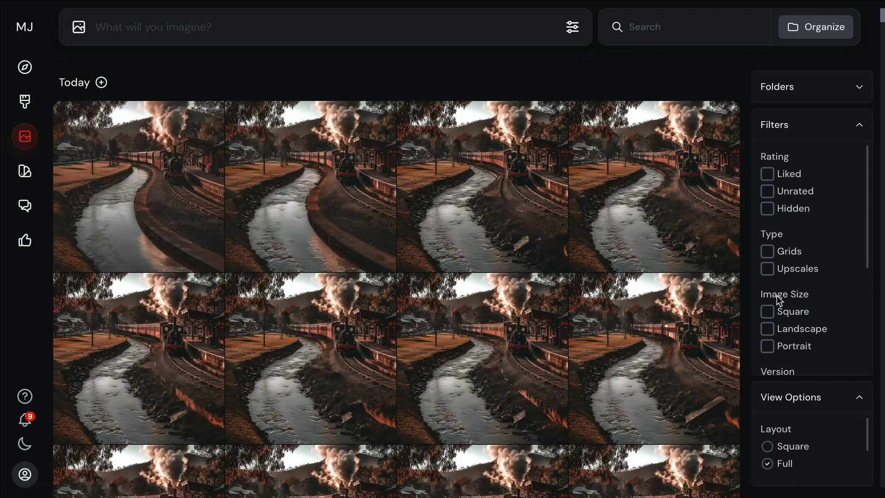
{"action": "scroll", "coordinate": [779, 303], "scroll_direction": "down", "scroll_amount": 3}
{"action": "scroll", "coordinate": [783, 286], "scroll_direction": "up", "scroll_amount": 3}
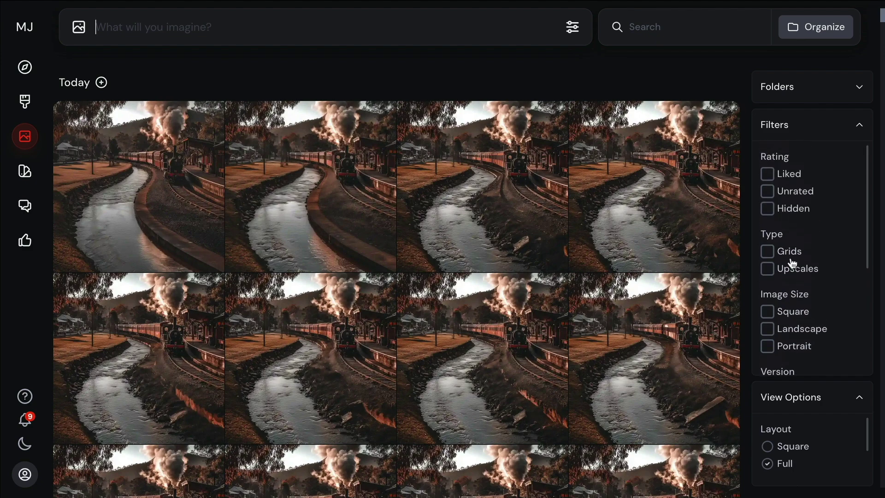
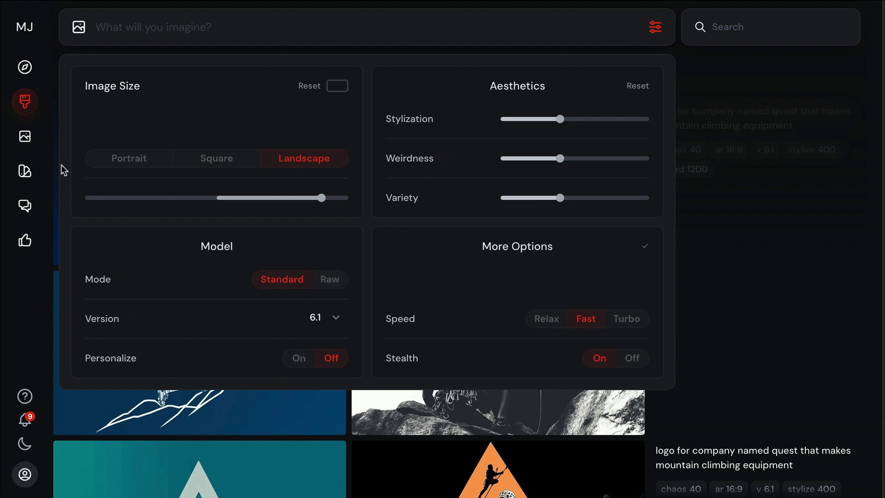
- Close the image settings and look through the Personalize page, including the Level One Personalization progress
{"action": "left_click", "coordinate": [19, 303]}
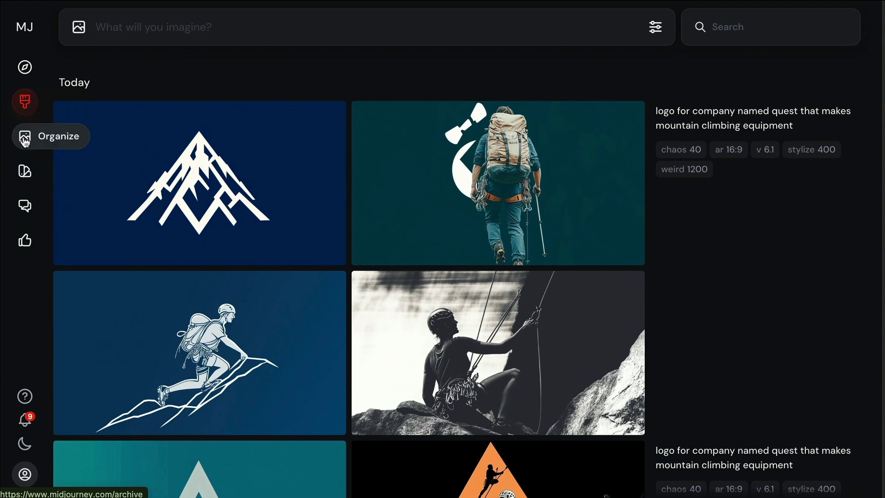
{"action": "left_click", "coordinate": [28, 172]}
{"action": "scroll", "coordinate": [533, 326], "scroll_direction": "down", "scroll_amount": 3}
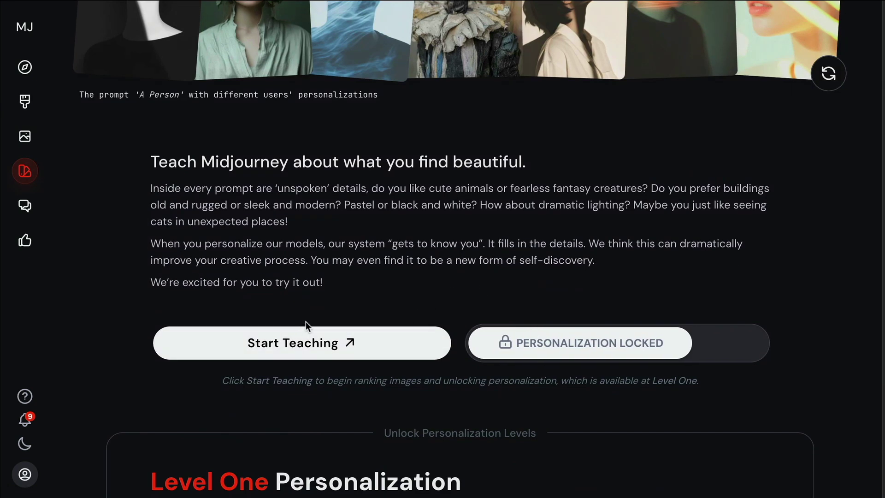
{"action": "scroll", "coordinate": [371, 410], "scroll_direction": "down", "scroll_amount": 4}
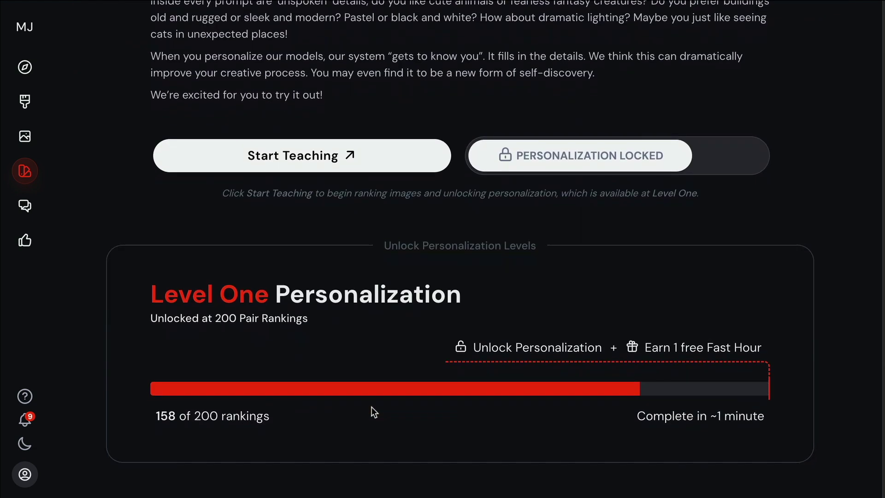
{"action": "scroll", "coordinate": [372, 409], "scroll_direction": "up", "scroll_amount": 7}
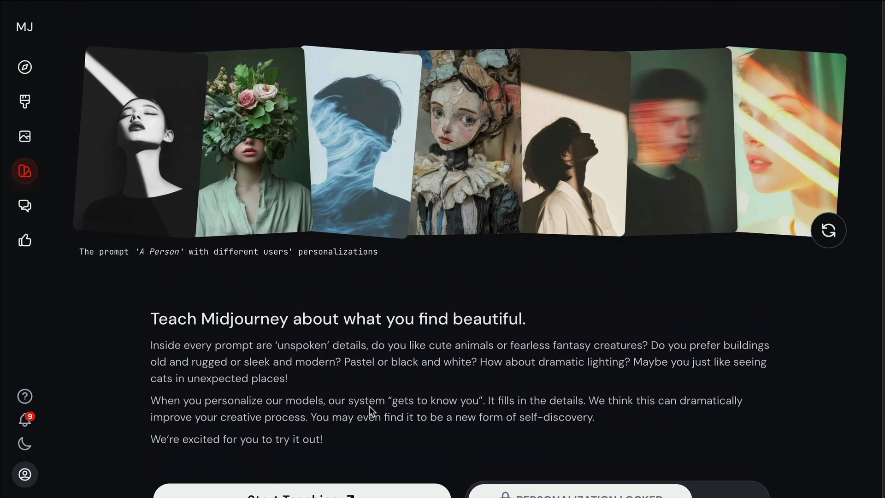
{"action": "scroll", "coordinate": [371, 341], "scroll_direction": "down", "scroll_amount": 7}
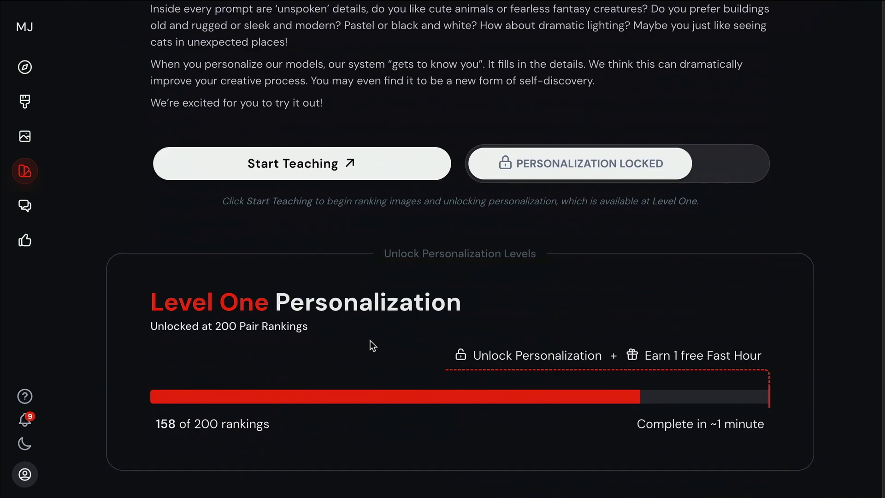
{"action": "scroll", "coordinate": [332, 293], "scroll_direction": "up", "scroll_amount": 3}
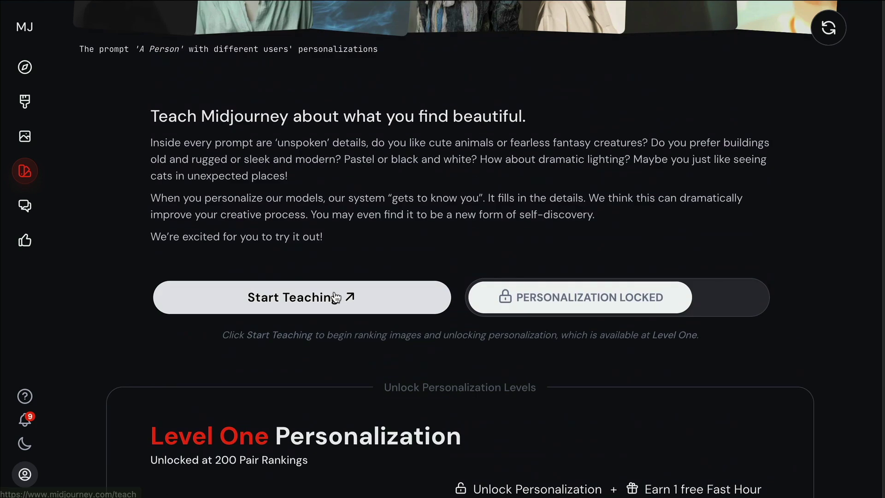
{"action": "scroll", "coordinate": [283, 242], "scroll_direction": "up", "scroll_amount": 4}
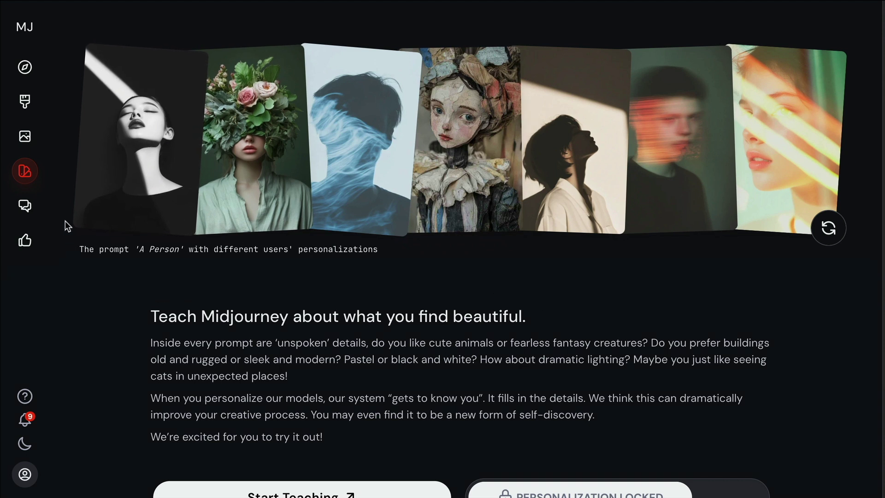
- Open the Newbies chat room and browse the images and prompts shared by other members
{"action": "left_click", "coordinate": [28, 211]}
{"action": "mouse_move", "coordinate": [310, 322]}
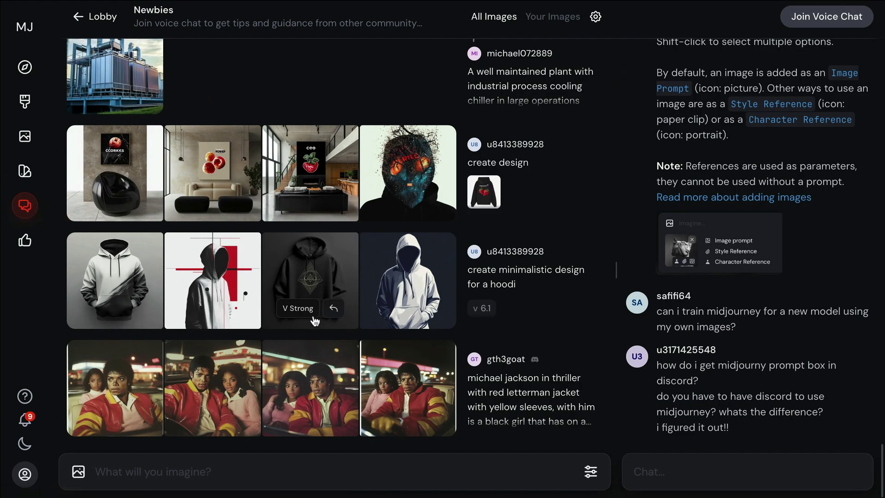
{"action": "scroll", "coordinate": [367, 286], "scroll_direction": "up", "scroll_amount": 1}
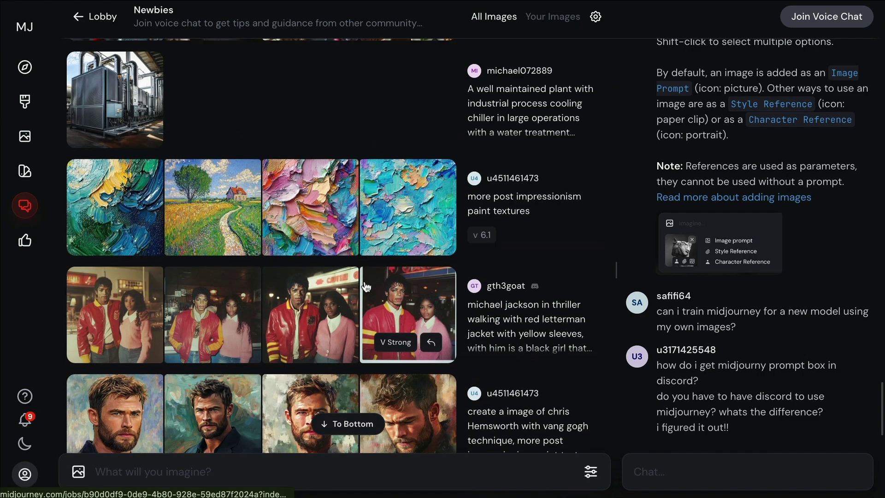
{"action": "scroll", "coordinate": [360, 281], "scroll_direction": "up", "scroll_amount": 5}
{"action": "scroll", "coordinate": [360, 286], "scroll_direction": "up", "scroll_amount": 5}
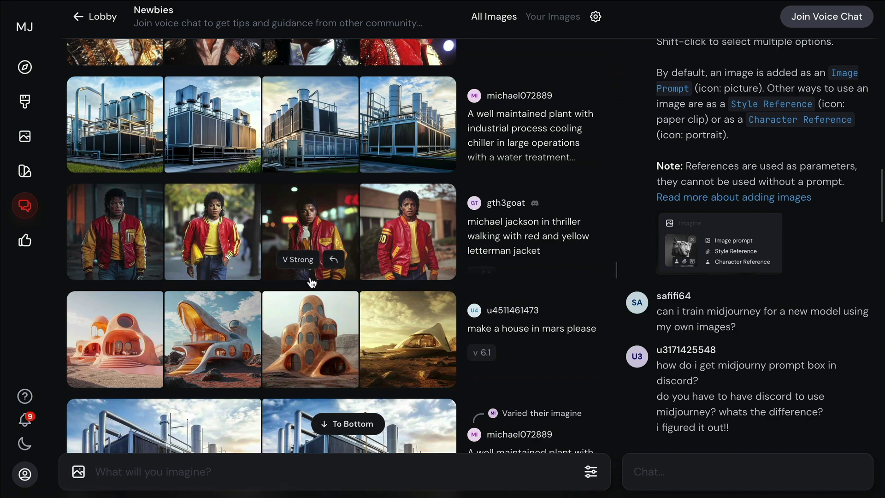
{"action": "scroll", "coordinate": [343, 284], "scroll_direction": "down", "scroll_amount": 7}
- Open the tasks page and look through its Image Rankings, Surveys and Community sections
{"action": "left_click", "coordinate": [24, 245]}
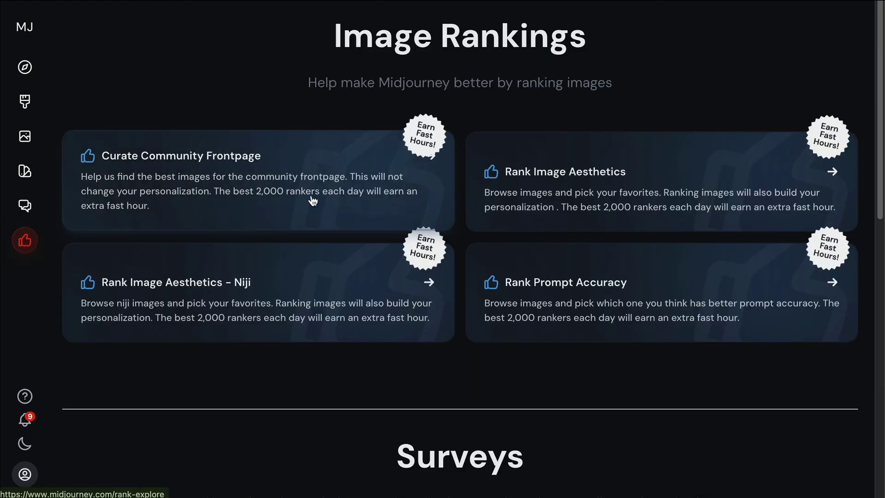
{"action": "scroll", "coordinate": [336, 242], "scroll_direction": "down", "scroll_amount": 1}
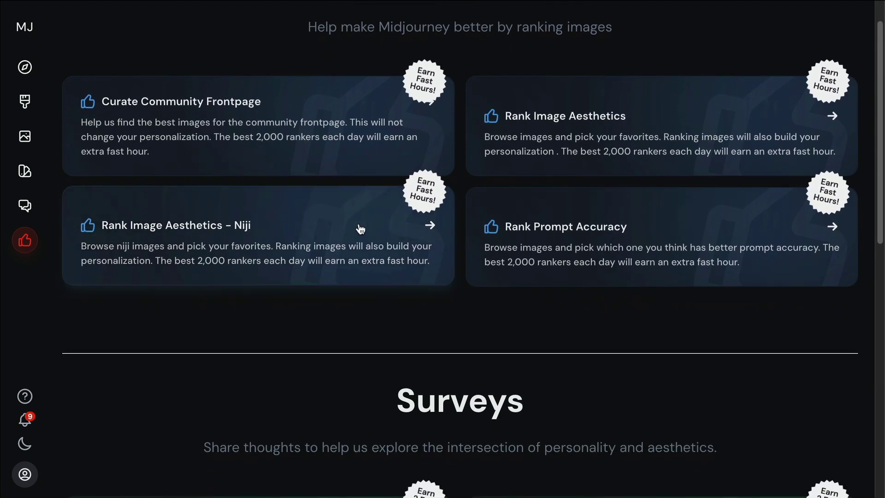
{"action": "scroll", "coordinate": [442, 196], "scroll_direction": "down", "scroll_amount": 2}
{"action": "scroll", "coordinate": [439, 201], "scroll_direction": "down", "scroll_amount": 4}
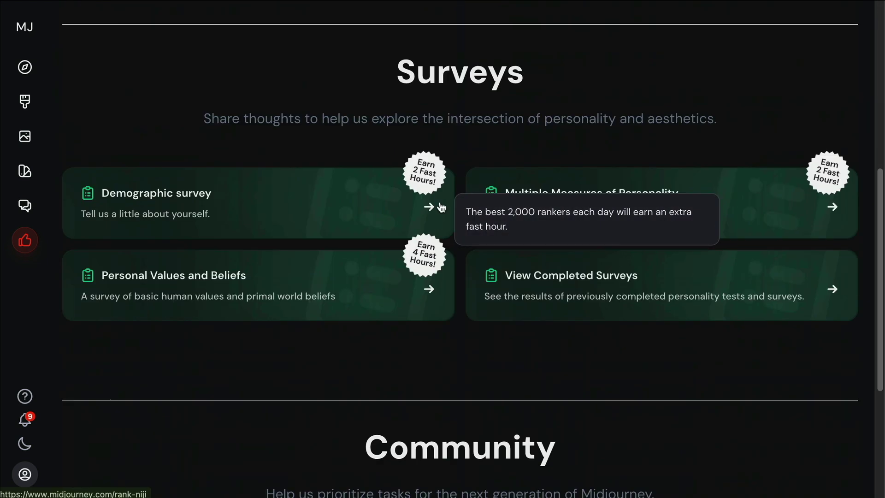
{"action": "scroll", "coordinate": [350, 203], "scroll_direction": "down", "scroll_amount": 4}
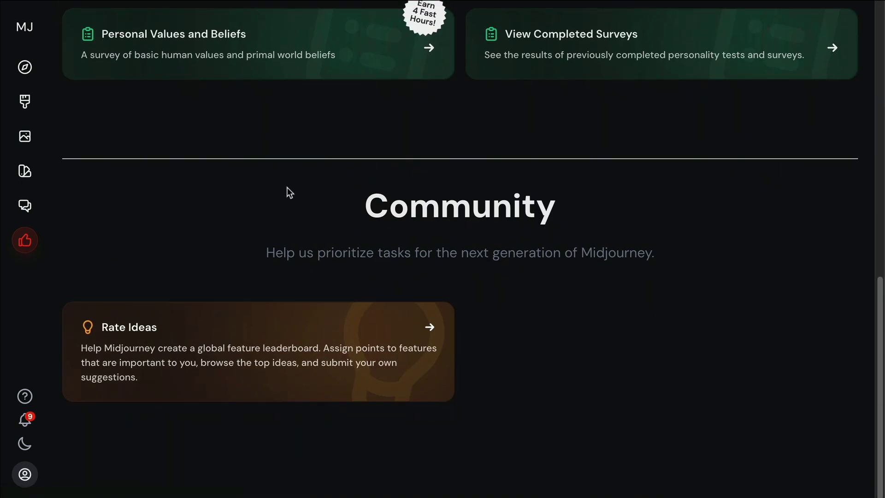
{"action": "scroll", "coordinate": [161, 120], "scroll_direction": "up", "scroll_amount": 3}
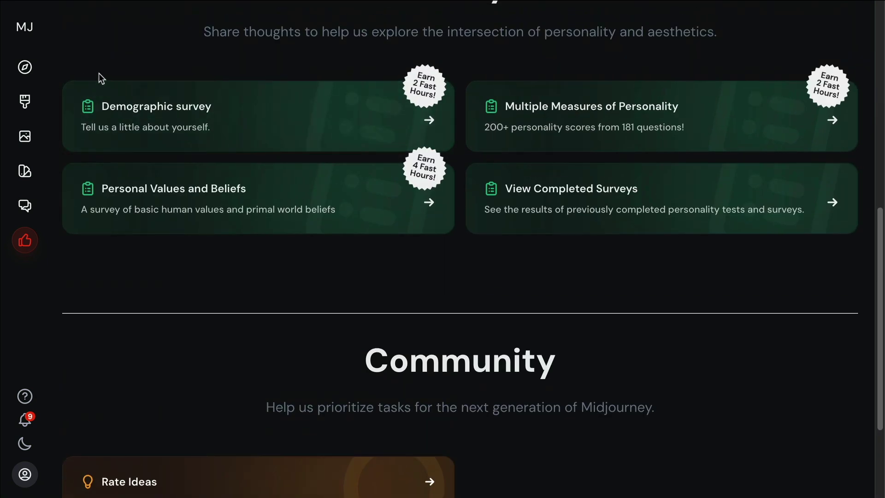
- Return to the Create page and add the uploaded portrait of the blonde woman to the prompt as a character reference
{"action": "left_click", "coordinate": [25, 101]}
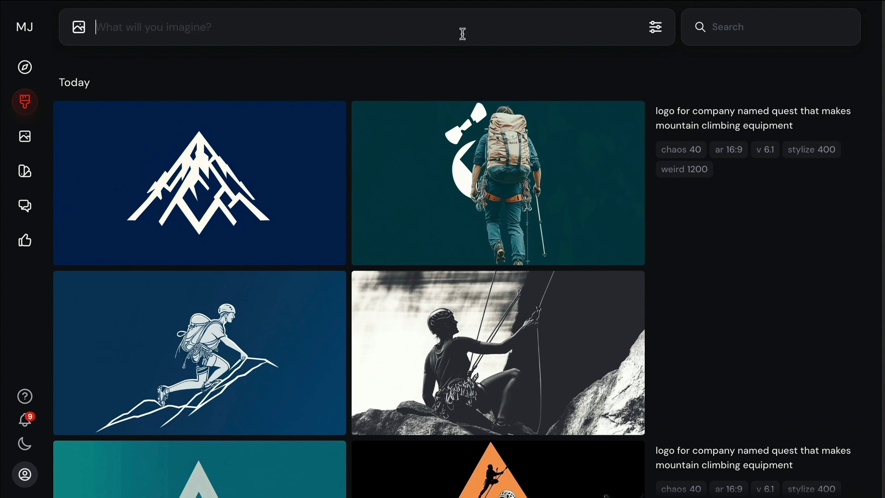
{"action": "left_click", "coordinate": [79, 29]}
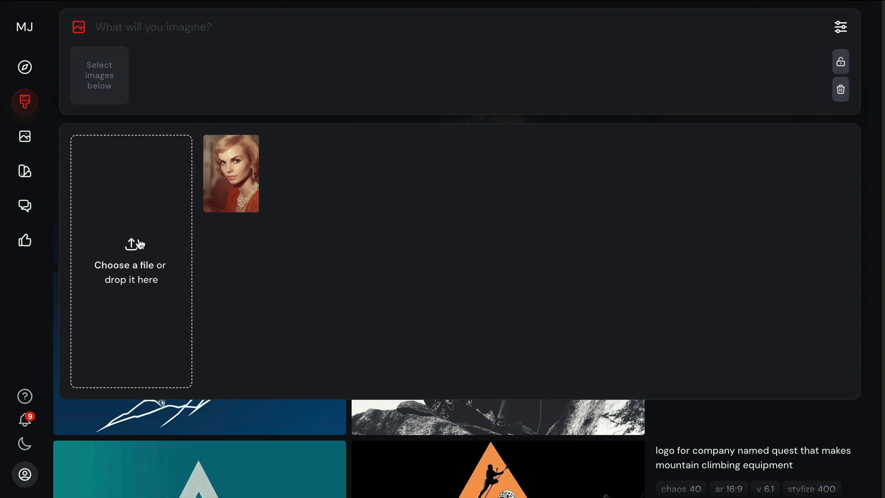
{"action": "mouse_move", "coordinate": [239, 168]}
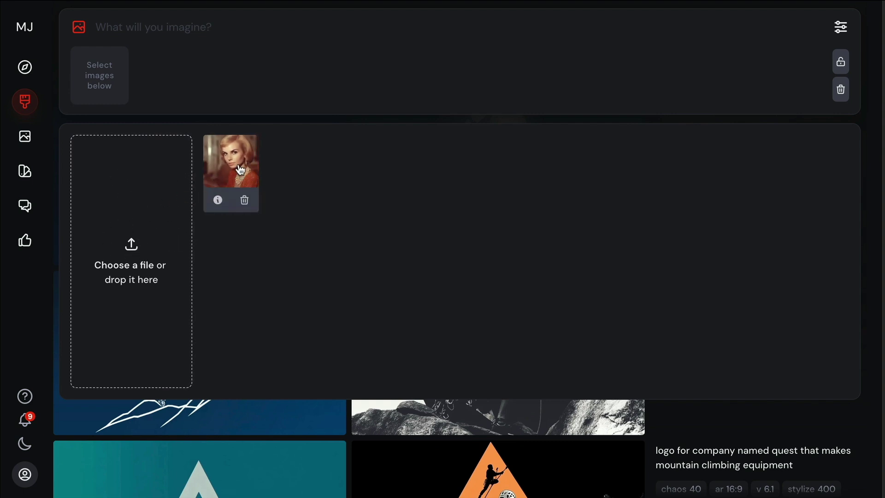
{"action": "left_click", "coordinate": [238, 167]}
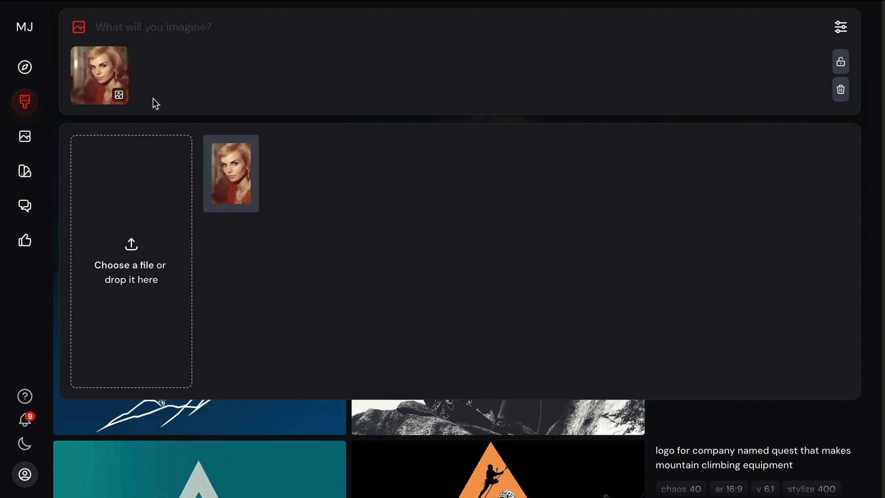
{"action": "mouse_move", "coordinate": [119, 98]}
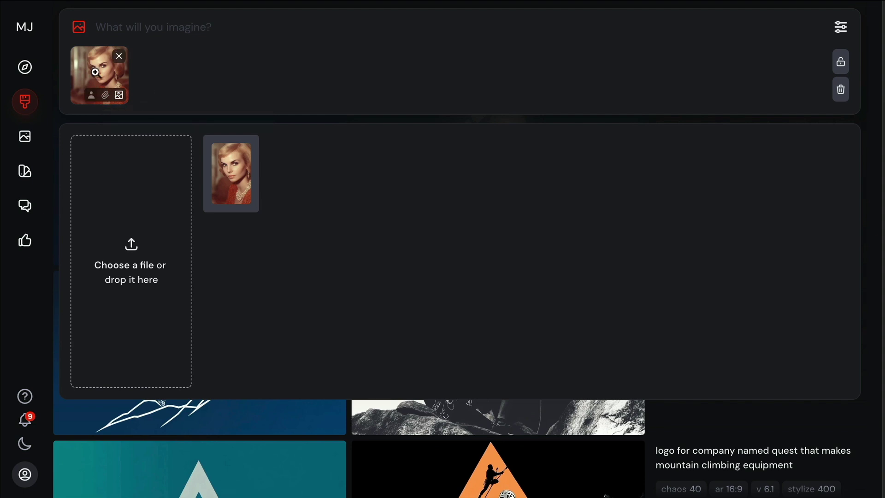
{"action": "left_click", "coordinate": [122, 98]}
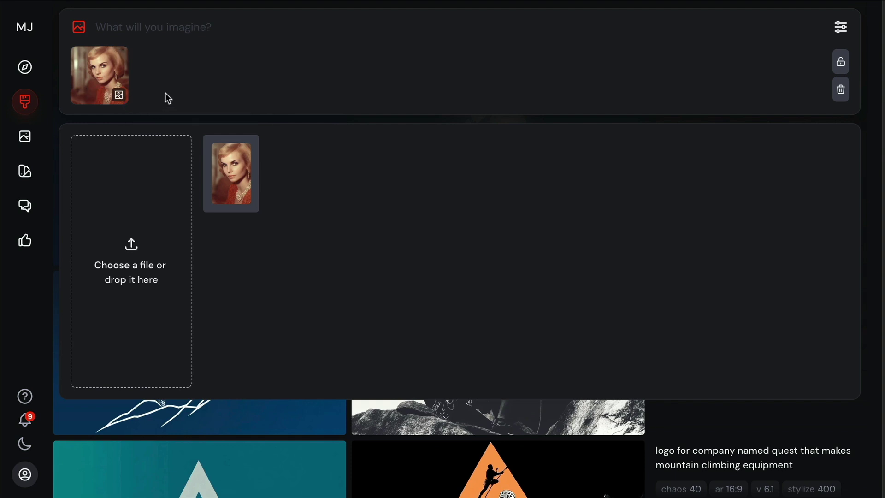
{"action": "mouse_move", "coordinate": [119, 97]}
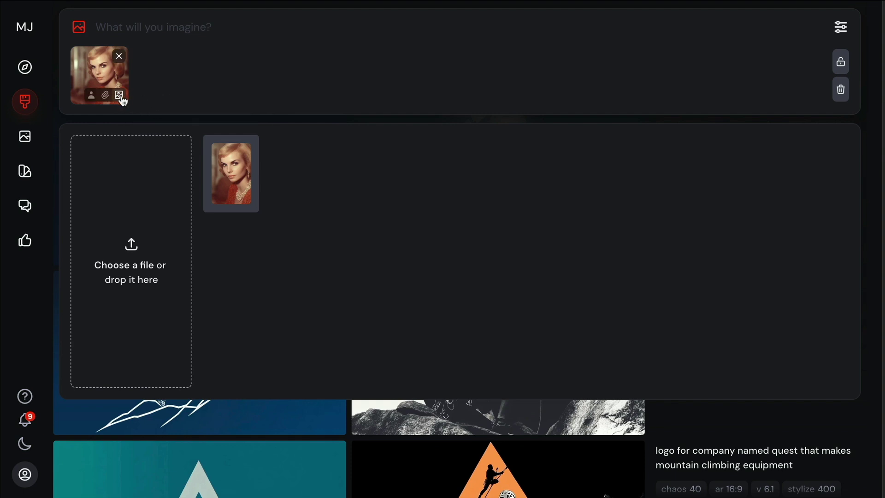
{"action": "left_click", "coordinate": [92, 97]}
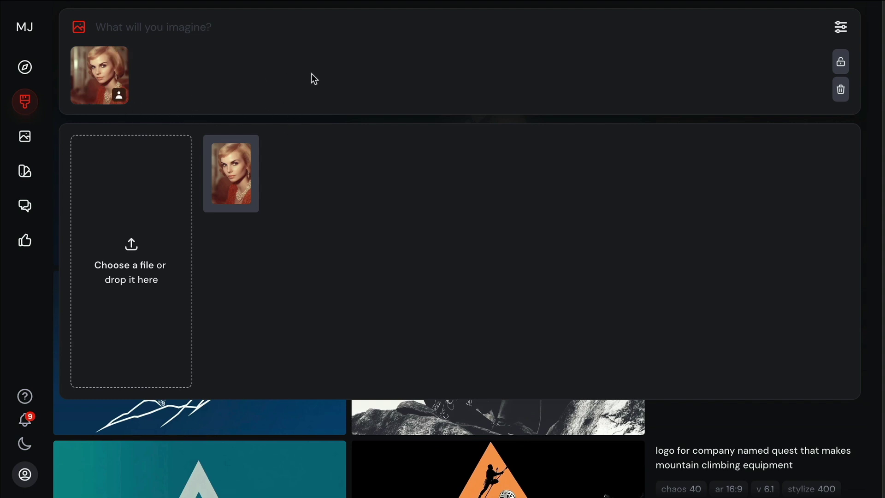
- Generate images from the prompt "woman standing in front of a car in a field in the morning light" and rerun it several times
{"action": "left_click", "coordinate": [173, 24]}
{"action": "type", "text": "woman standing in front of a car in a field in the morning light"}
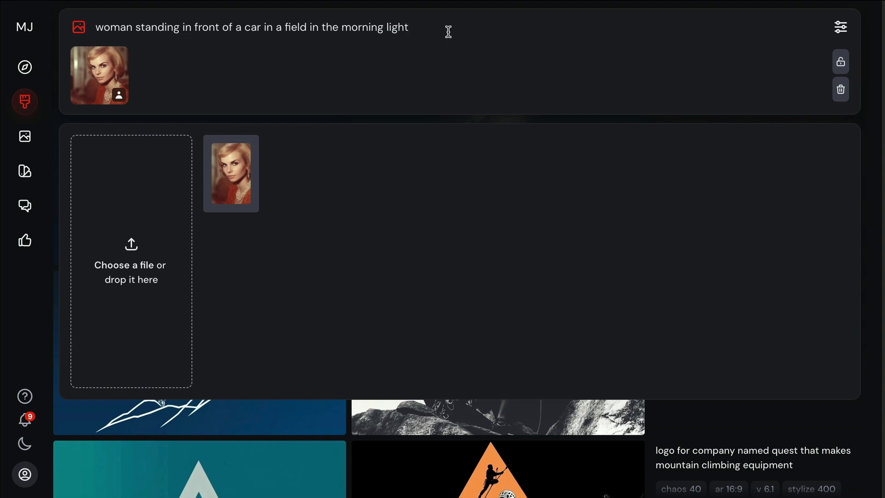
{"action": "key", "text": "Return"}
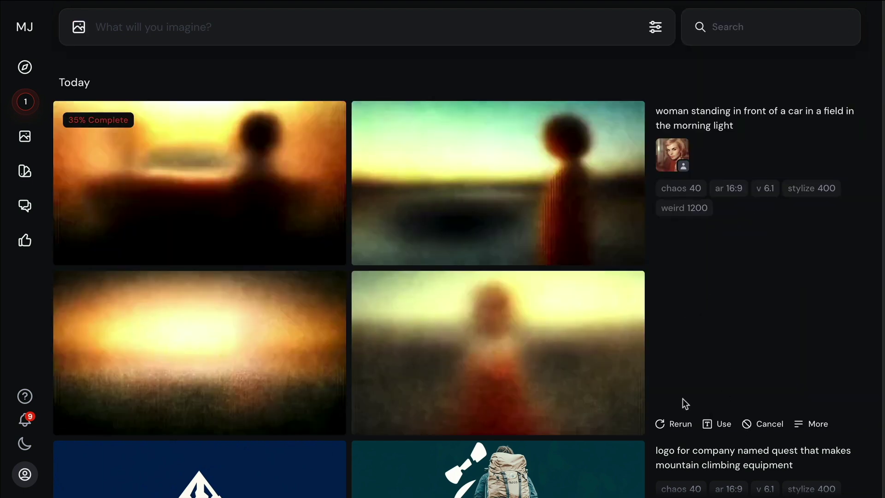
{"action": "left_click", "coordinate": [678, 425]}
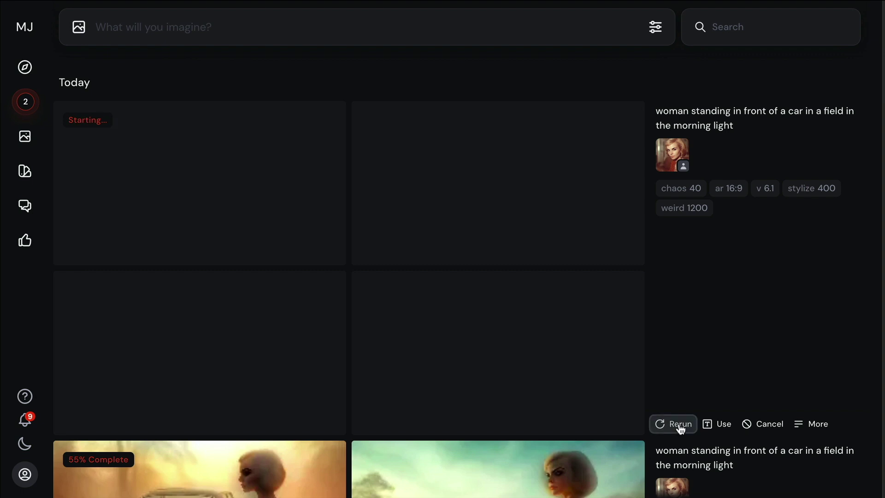
{"action": "left_click", "coordinate": [679, 424]}
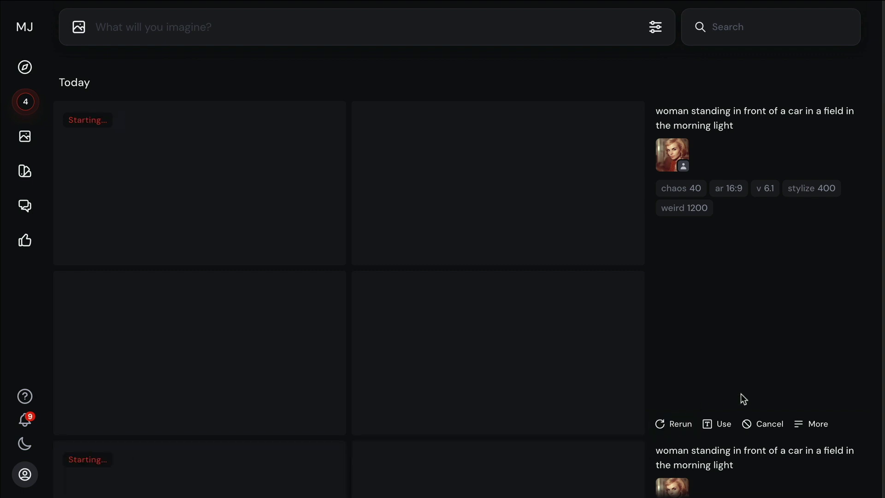
- Open a generated image of the woman with the car in the enlarged view and compare it with the other results
{"action": "left_click", "coordinate": [493, 358]}
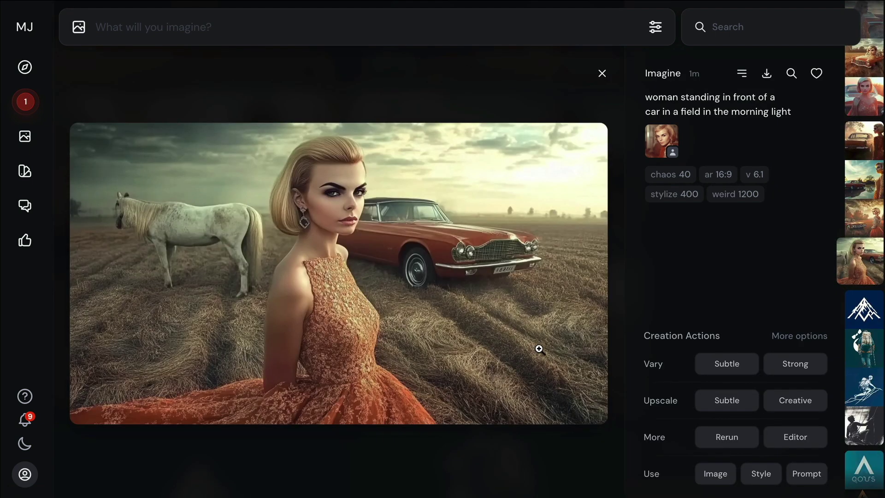
{"action": "key", "text": "Up"}
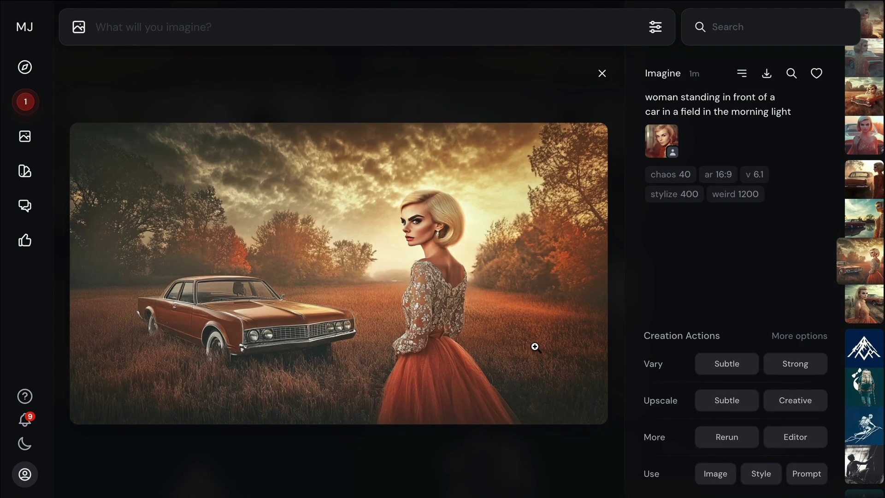
{"action": "key", "text": "Up"}
{"action": "key", "text": "Up"}
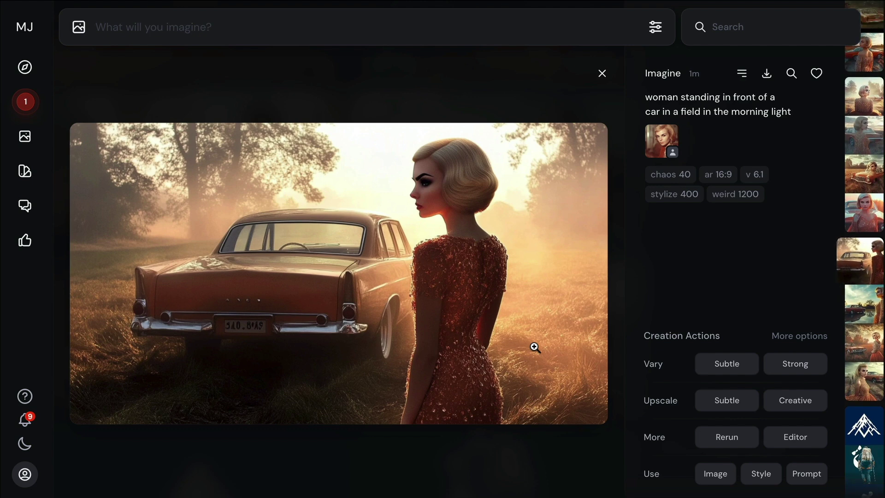
{"action": "key", "text": "Up"}
{"action": "key", "text": "Up"}
{"action": "key", "text": "Up"}
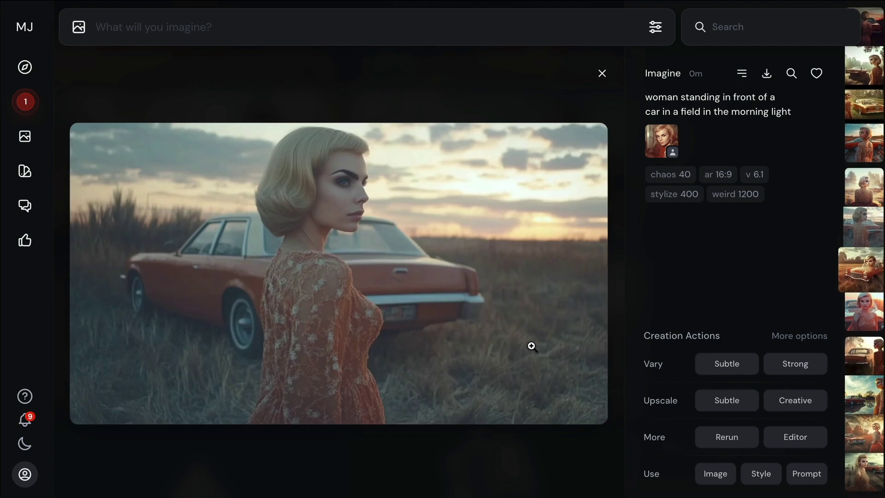
{"action": "key", "text": "Up"}
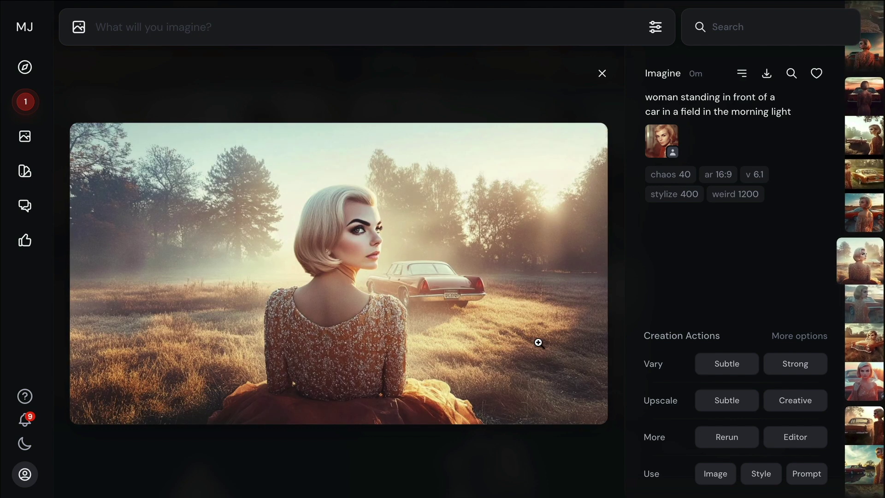
{"action": "key", "text": "Up"}
{"action": "key", "text": "Up"}
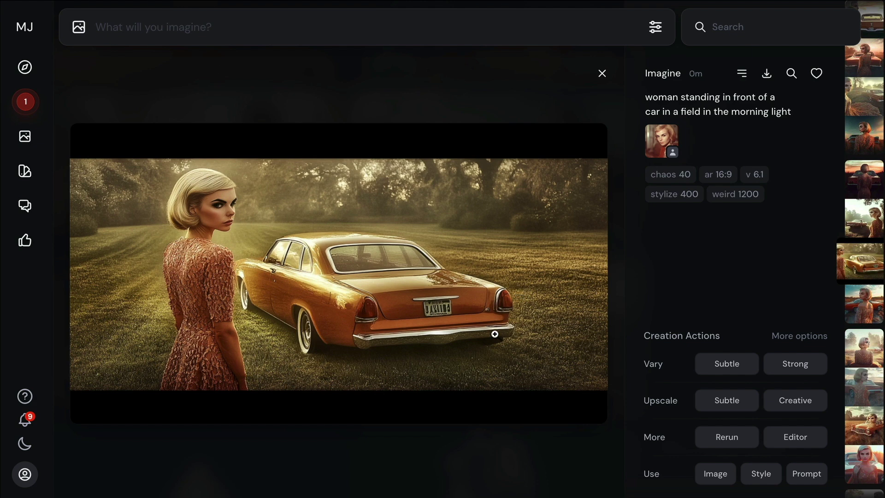
{"action": "key", "text": "Up"}
{"action": "key", "text": "Up"}
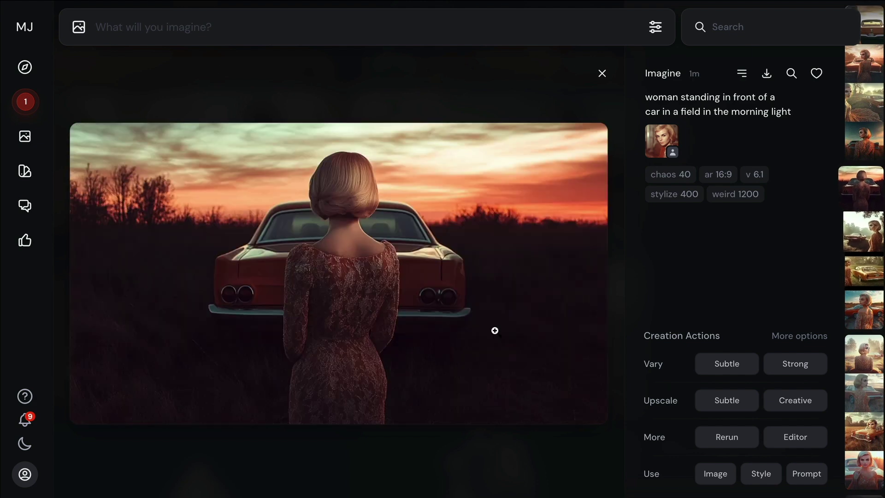
- Browse through the neighbouring generated images of the woman with the car in the enlarged view and close it
{"action": "key", "text": "Up"}
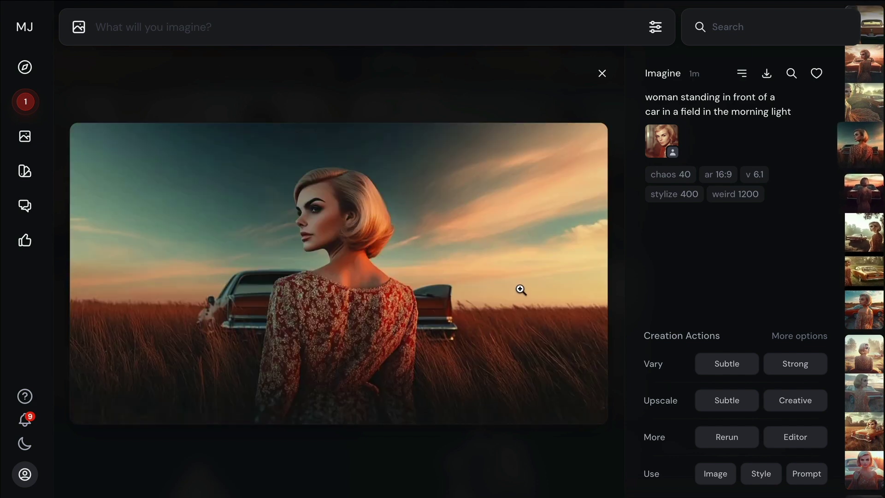
{"action": "key", "text": "Up"}
{"action": "key", "text": "Up"}
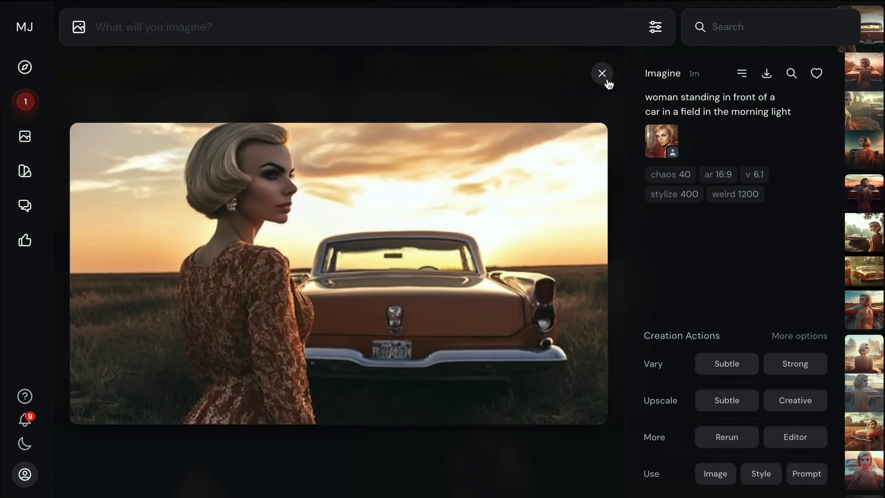
{"action": "left_click", "coordinate": [600, 75]}
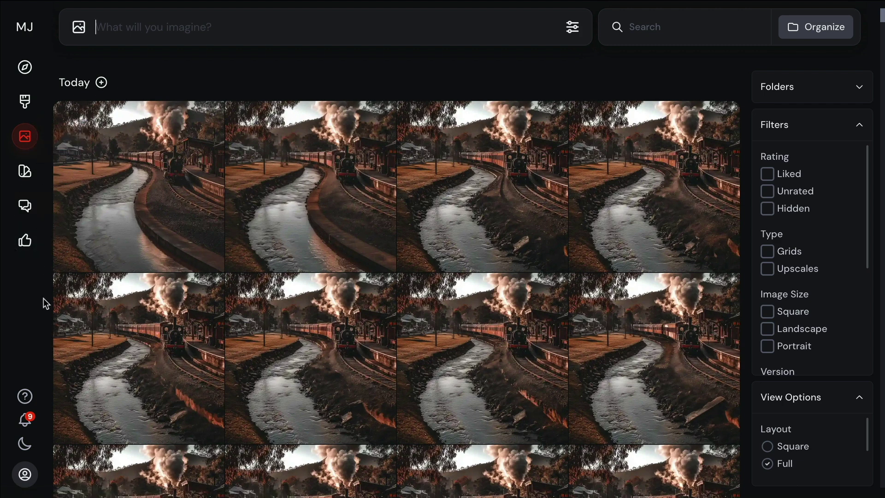
- Switch the interface theme to Light Mode and set it back to Dark Mode
{"action": "left_click", "coordinate": [27, 446]}
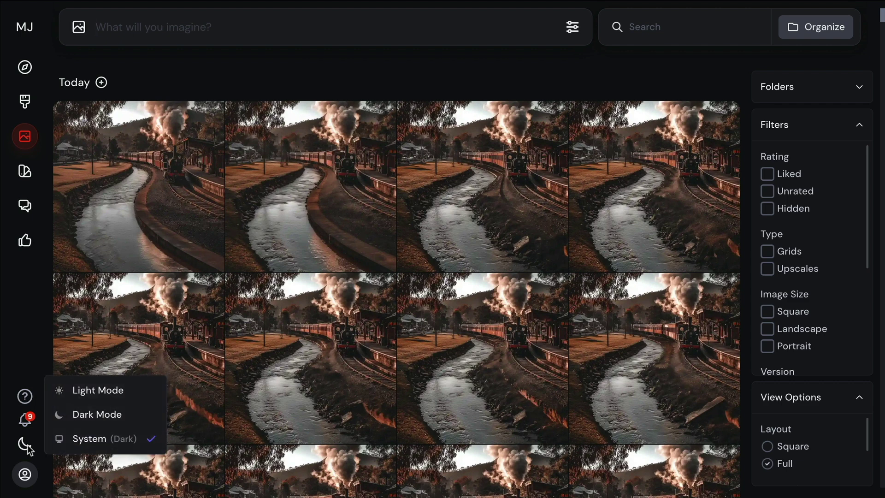
{"action": "left_click", "coordinate": [85, 390]}
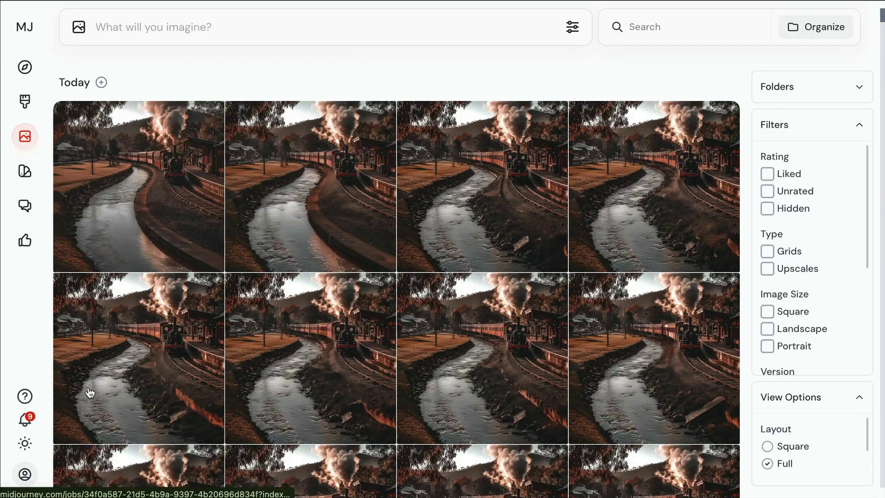
{"action": "left_click", "coordinate": [27, 445]}
{"action": "left_click", "coordinate": [99, 414]}
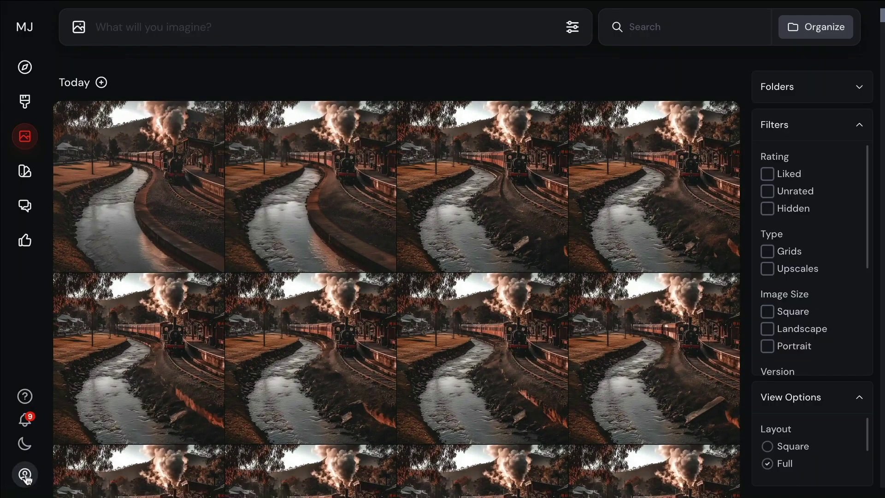
- Open the subscription management page from the account options and review the Basic, Standard and Pro plans with monthly billing
{"action": "left_click", "coordinate": [26, 477]}
{"action": "left_click", "coordinate": [119, 399]}
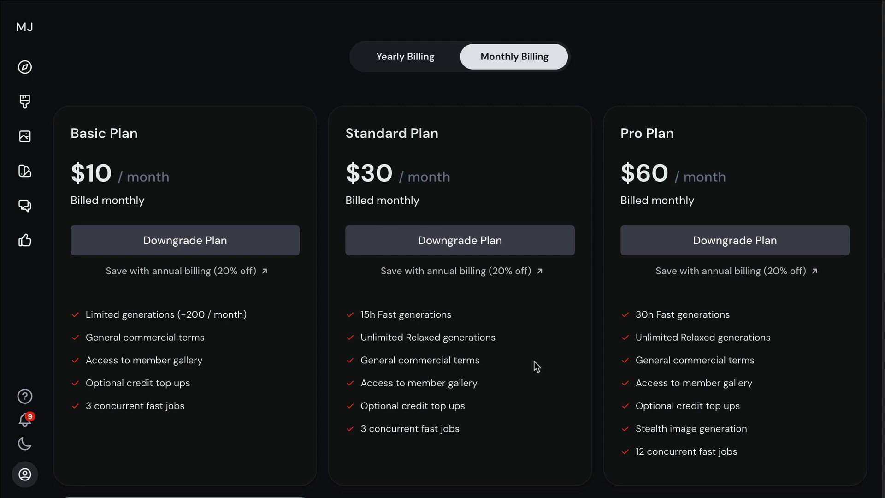
{"action": "scroll", "coordinate": [771, 393], "scroll_direction": "down", "scroll_amount": 1}
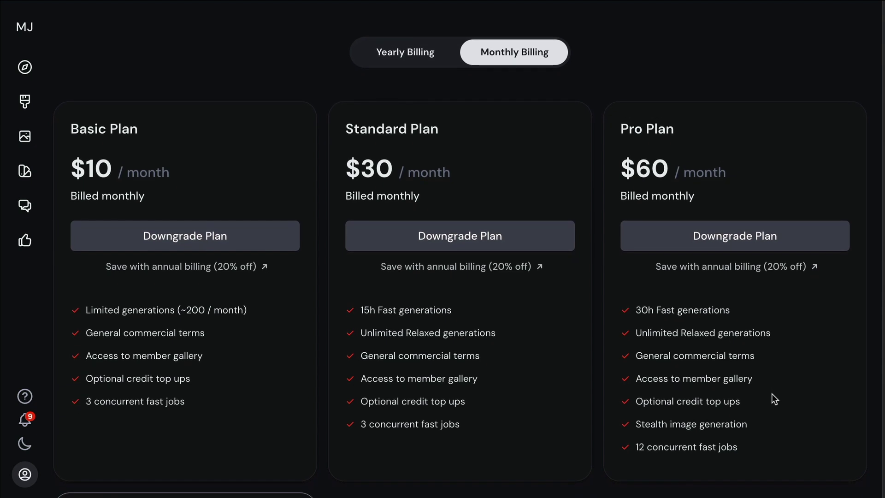